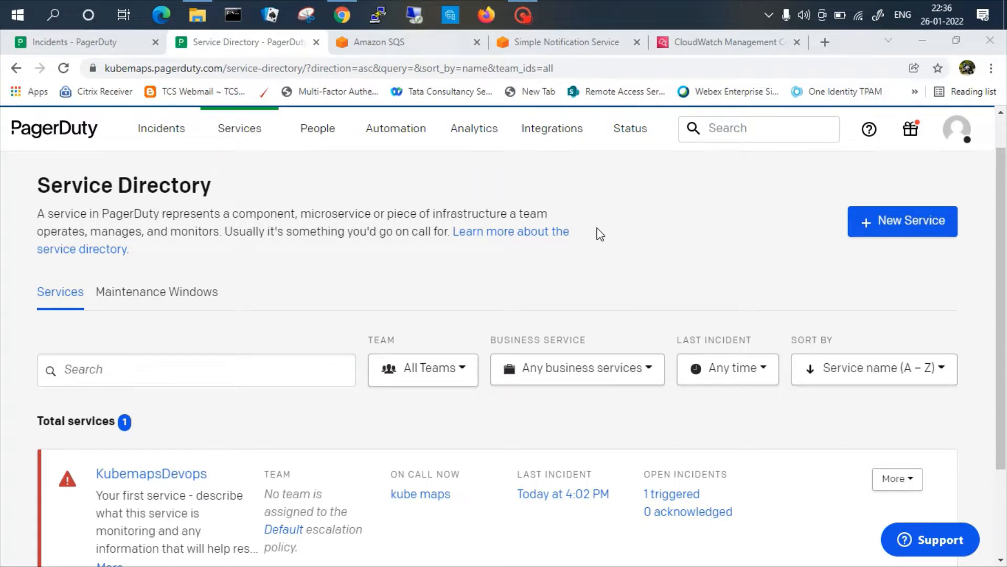
# Review the CloudWatch alarm list, the PagerDuty service directory and the open incidents on all teams.
pyautogui.click(680, 42)
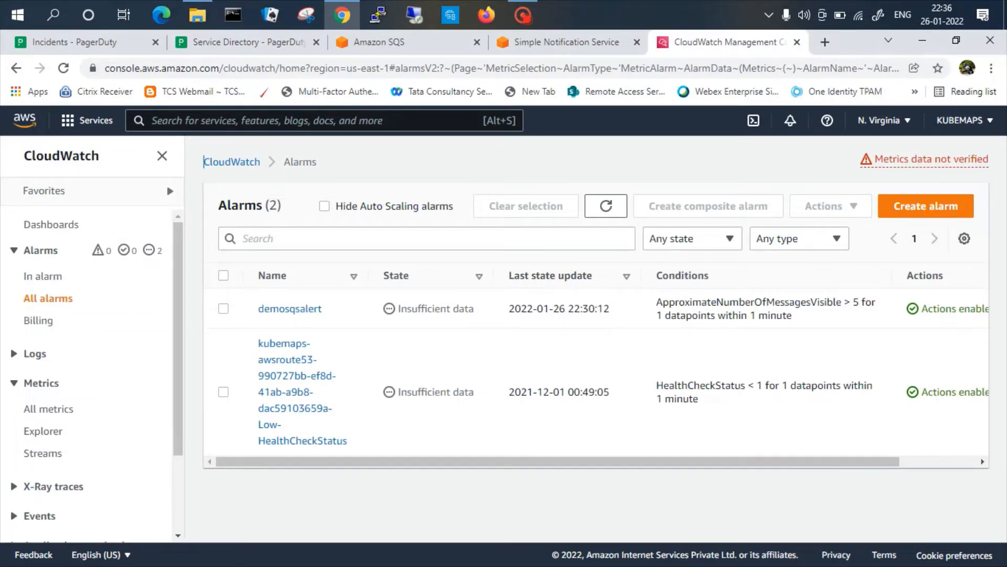
pyautogui.click(252, 47)
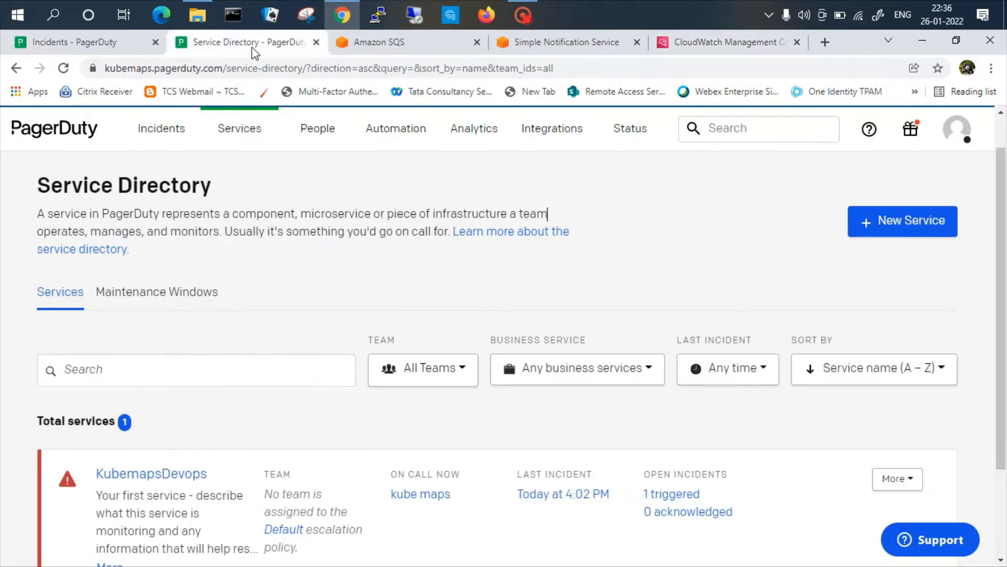
pyautogui.moveTo(266, 261)
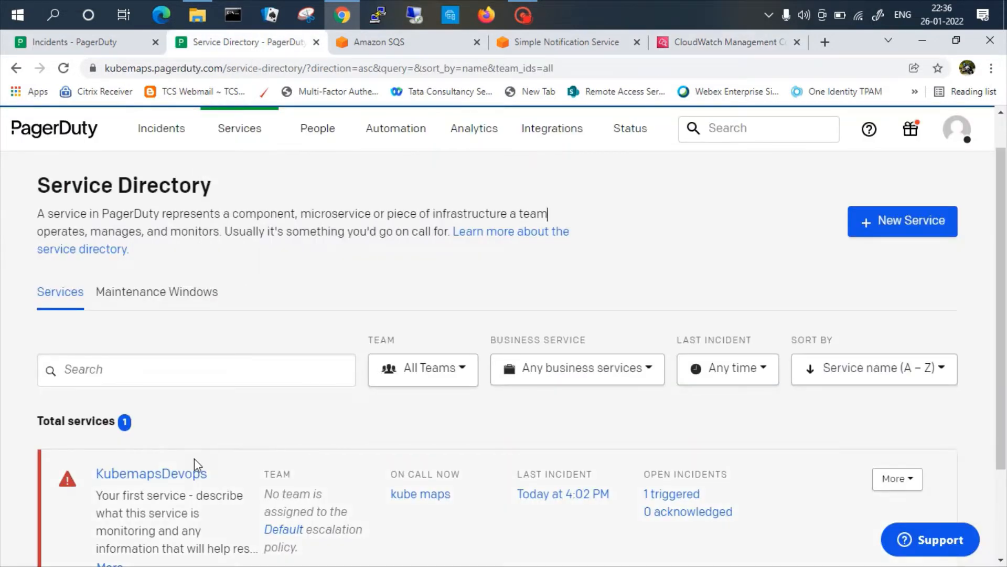
pyautogui.scroll(-1, 221, 476)
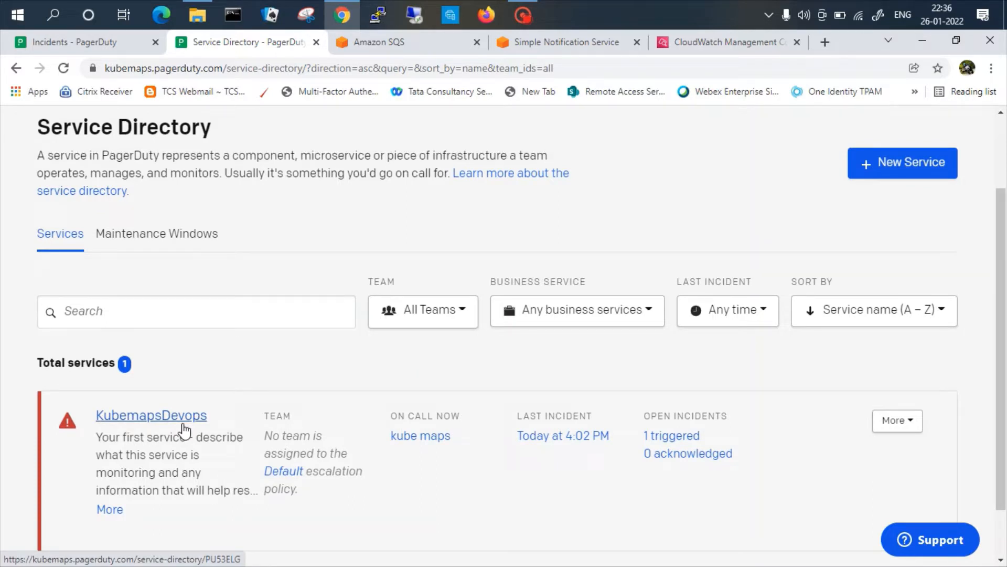
pyautogui.click(108, 44)
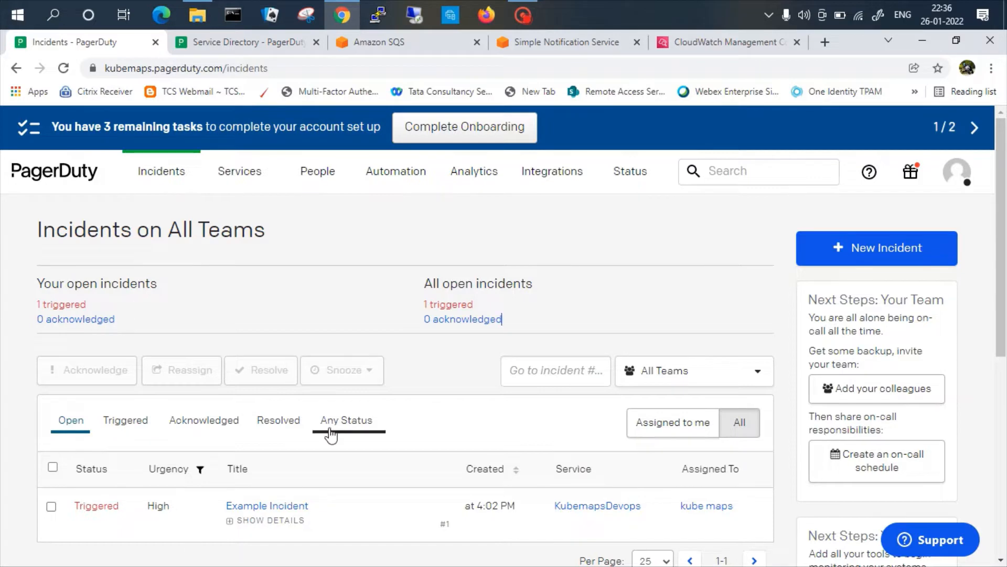
# Open the KubemapsDevops service from the PagerDuty service directory and show its integrations.
pyautogui.click(235, 43)
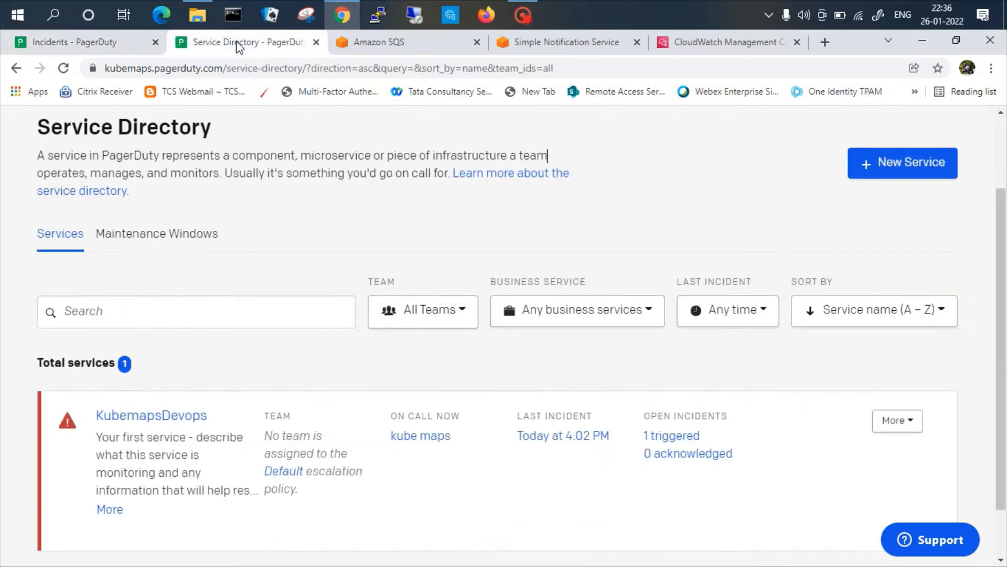
pyautogui.click(197, 416)
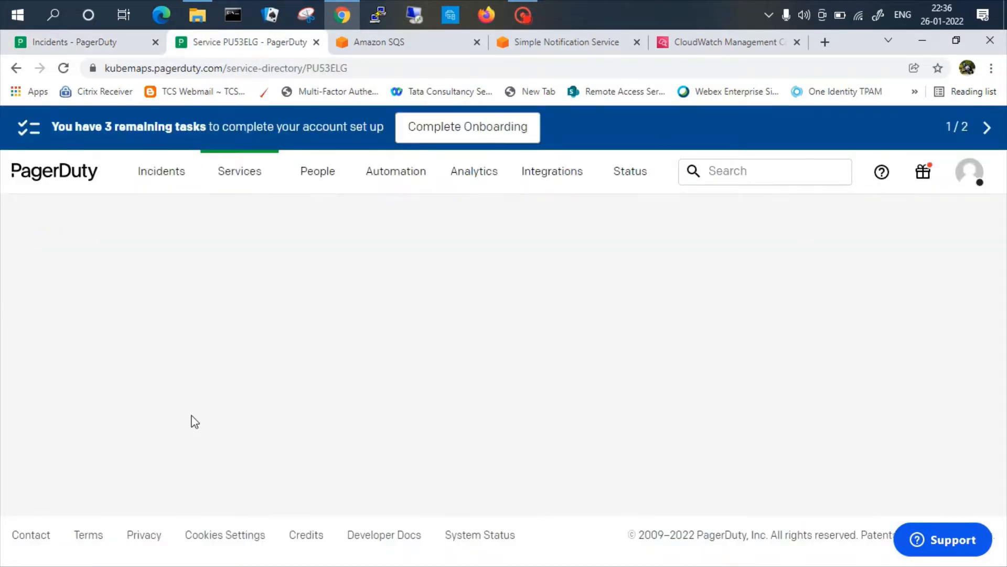
pyautogui.scroll(-3, 322, 420)
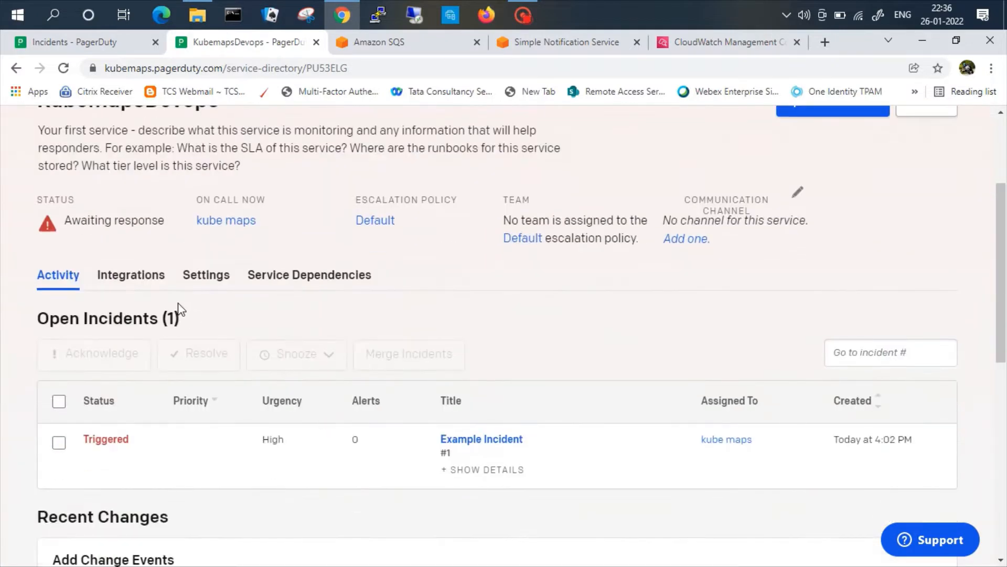
pyautogui.click(157, 293)
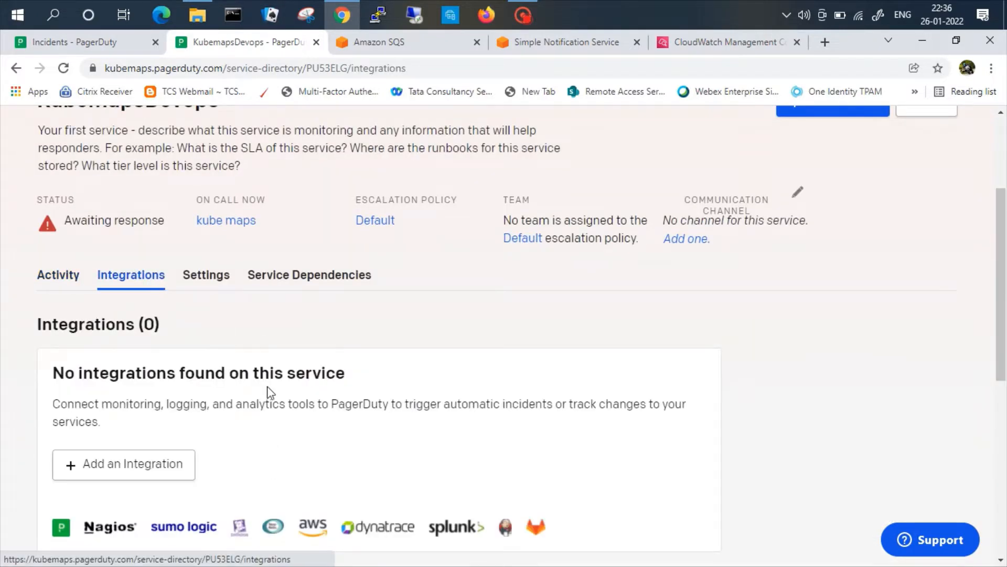
pyautogui.scroll(-2, 269, 393)
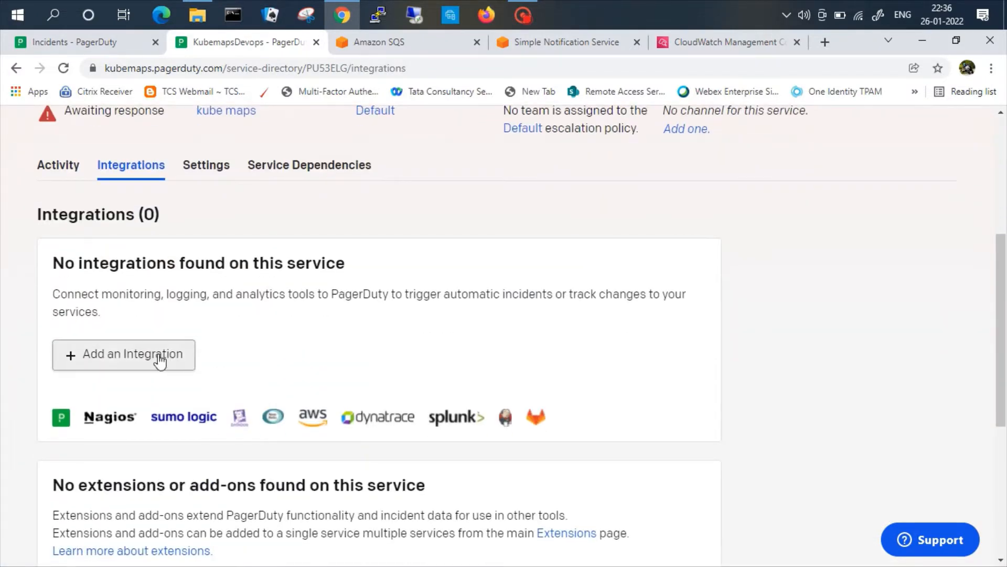
# Add an Amazon CloudWatch integration to the KubemapsDevops service.
pyautogui.click(160, 360)
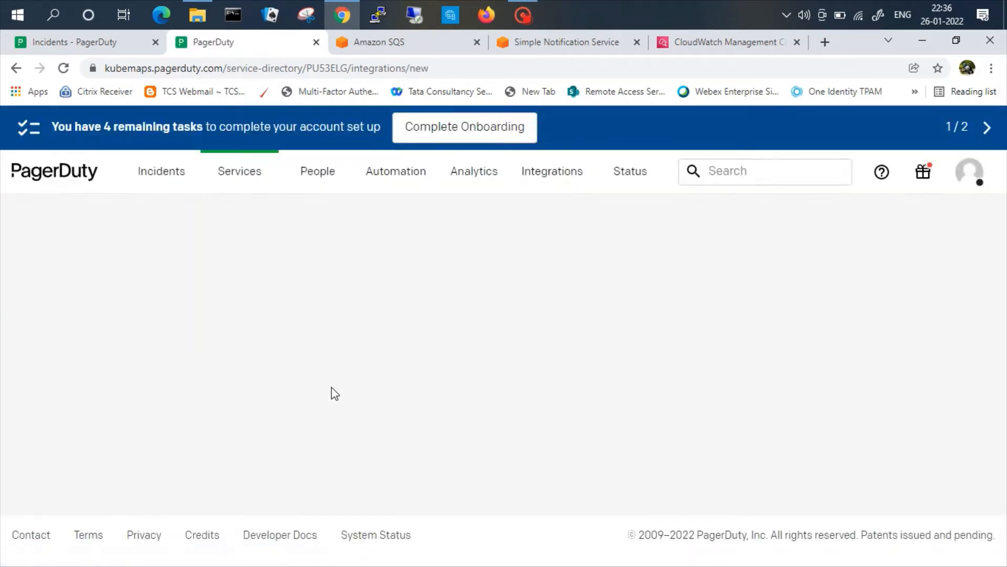
pyautogui.scroll(-5, 335, 394)
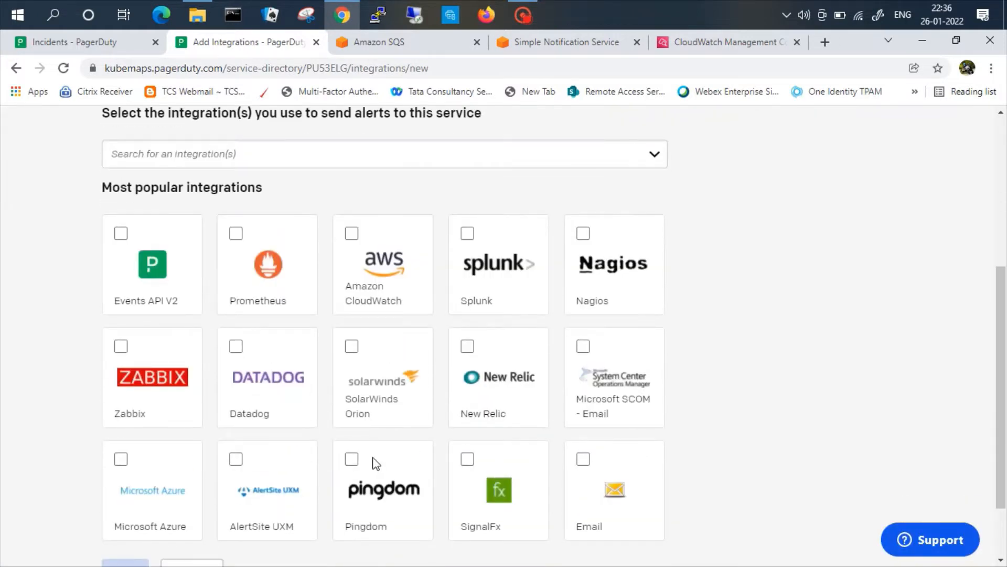
pyautogui.scroll(-1, 372, 462)
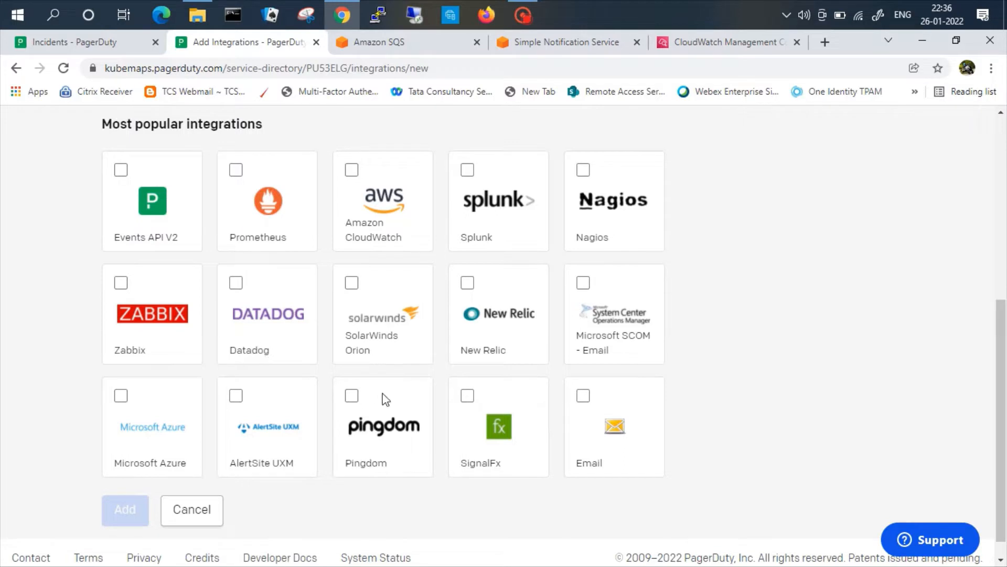
pyautogui.scroll(2, 386, 400)
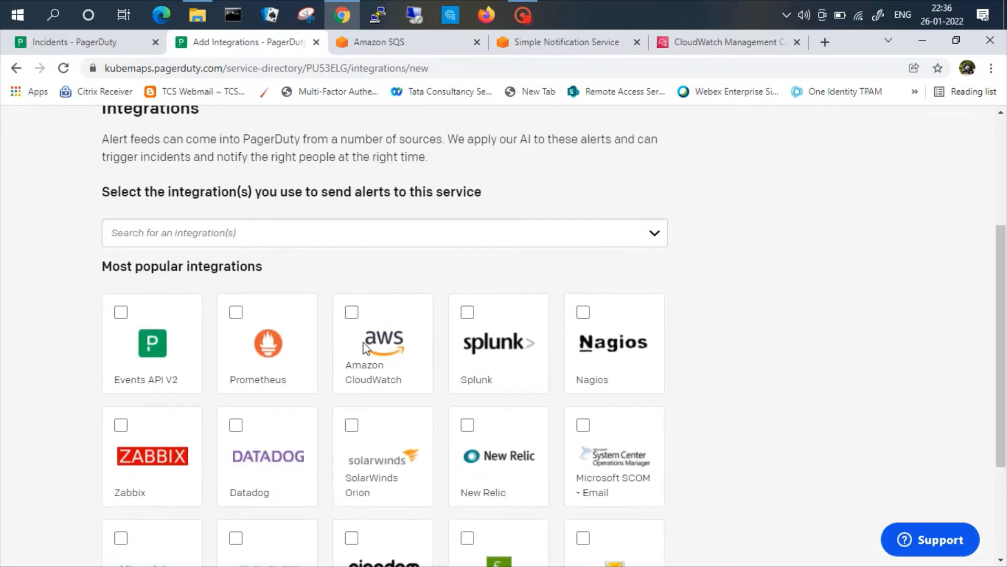
pyautogui.click(354, 314)
pyautogui.scroll(-5, 354, 314)
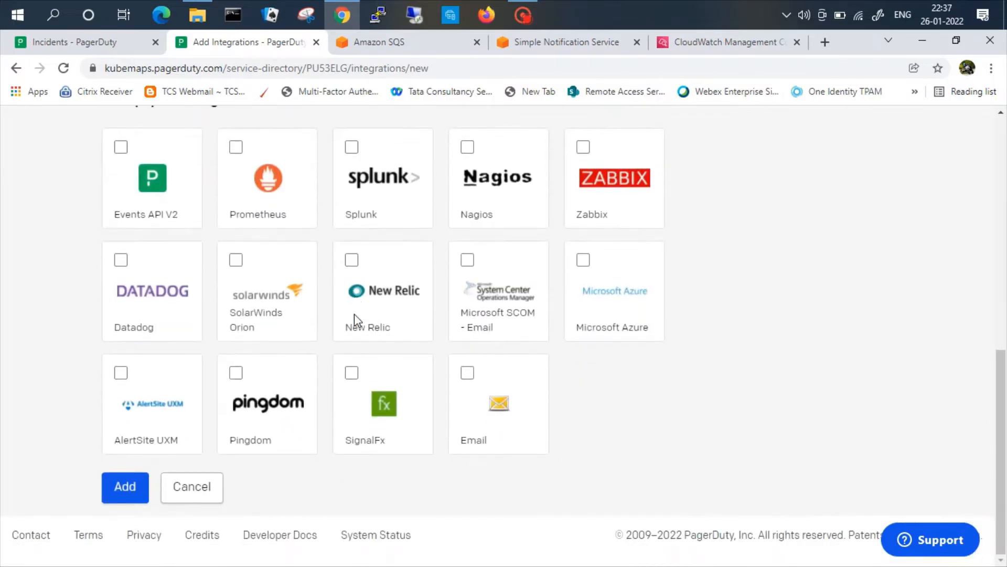
pyautogui.click(134, 488)
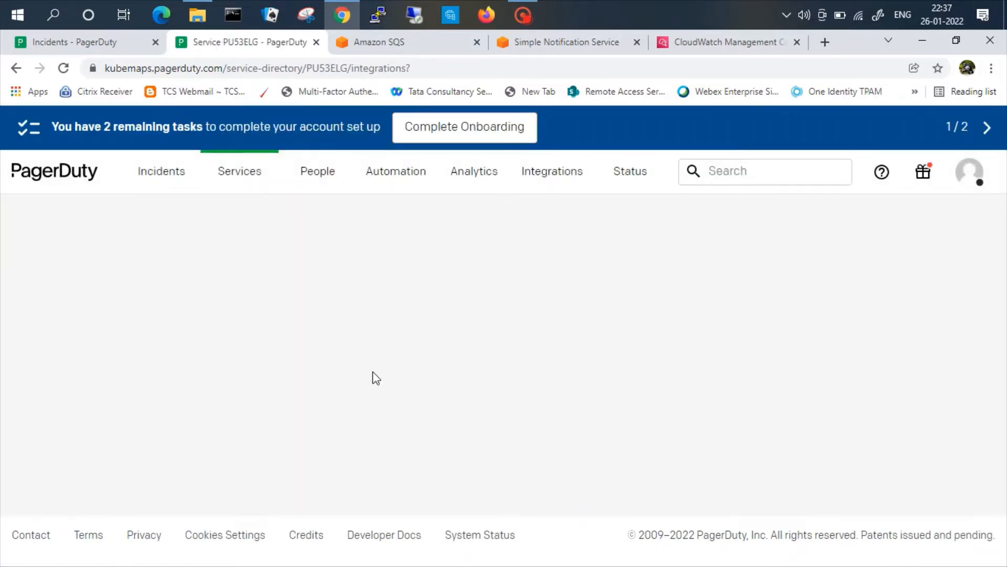
# Expand the new Amazon CloudWatch integration and examine its integration guide, key and URL fields.
pyautogui.scroll(-3, 373, 372)
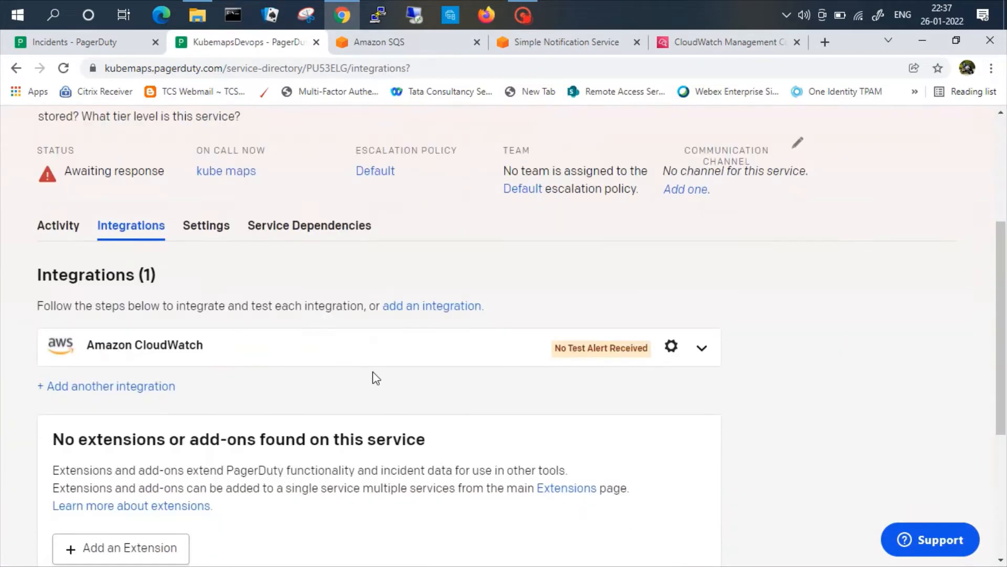
pyautogui.scroll(-5, 374, 348)
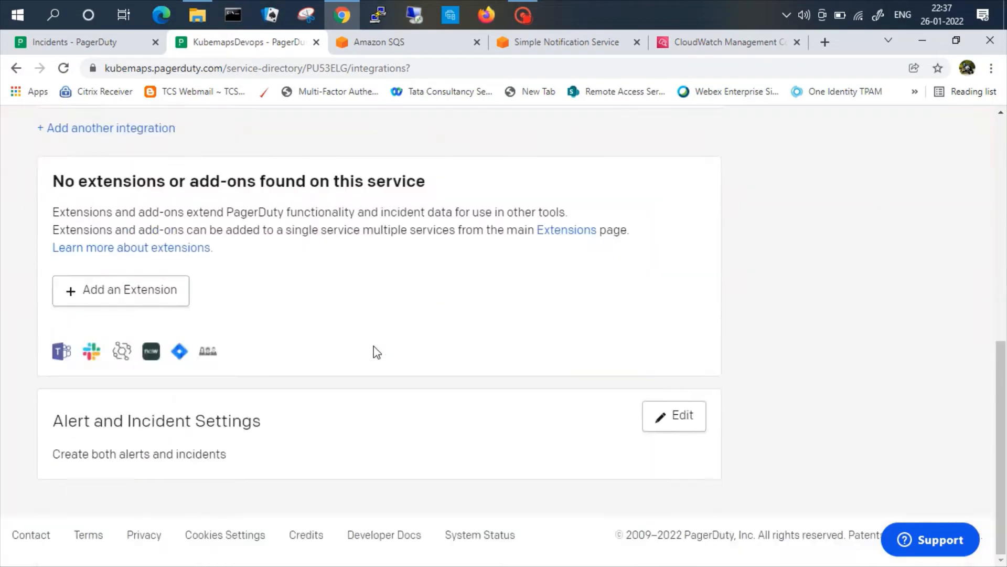
pyautogui.scroll(5, 605, 408)
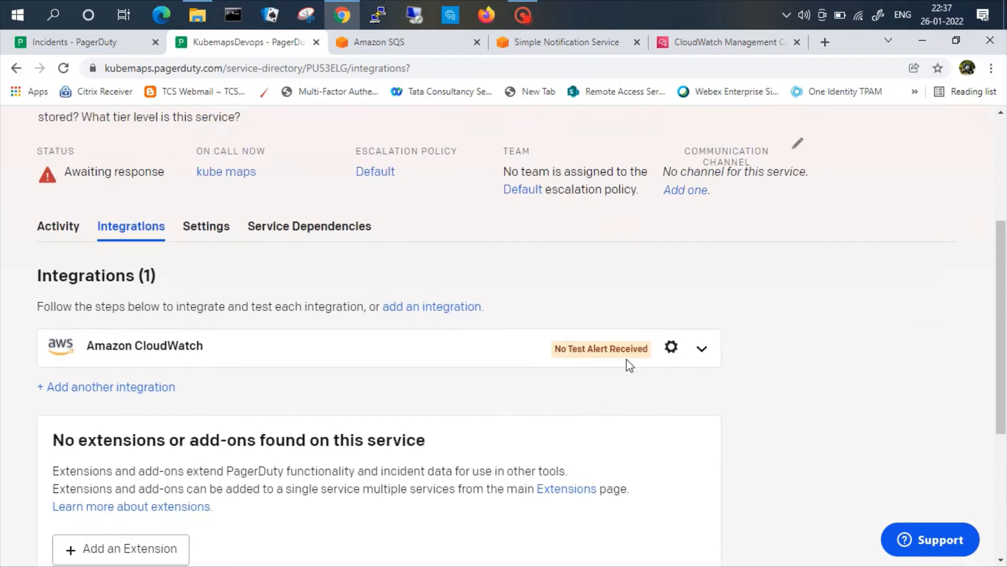
pyautogui.click(702, 349)
pyautogui.scroll(-2, 322, 490)
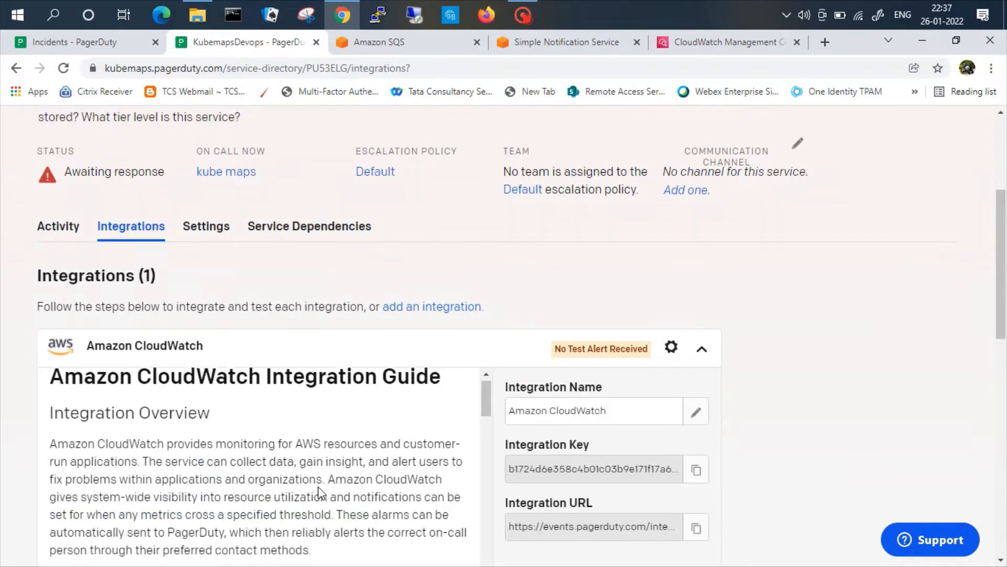
pyautogui.scroll(1, 321, 490)
pyautogui.scroll(-1, 398, 420)
pyautogui.scroll(1, 404, 420)
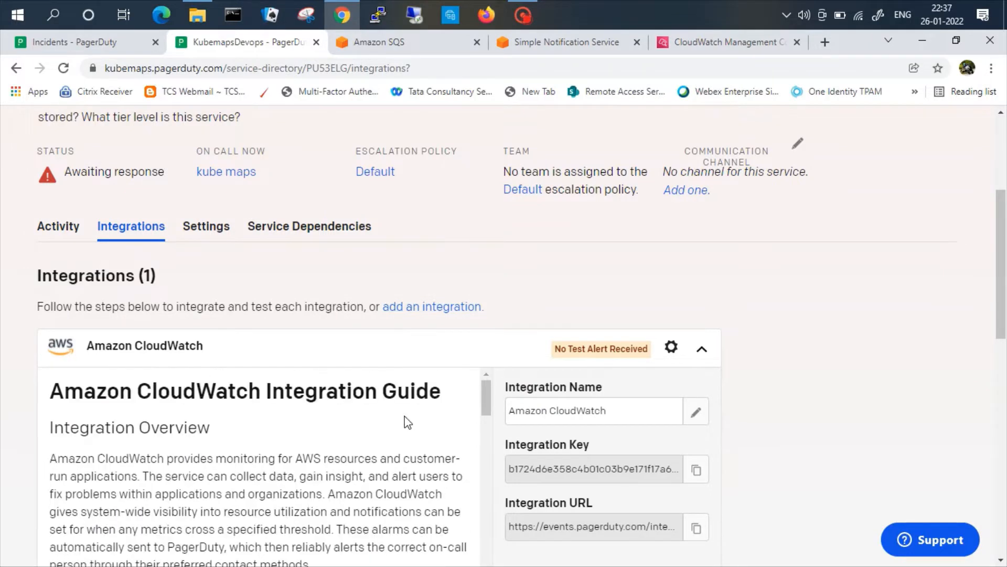
pyautogui.scroll(-3, 370, 327)
pyautogui.scroll(-1, 368, 307)
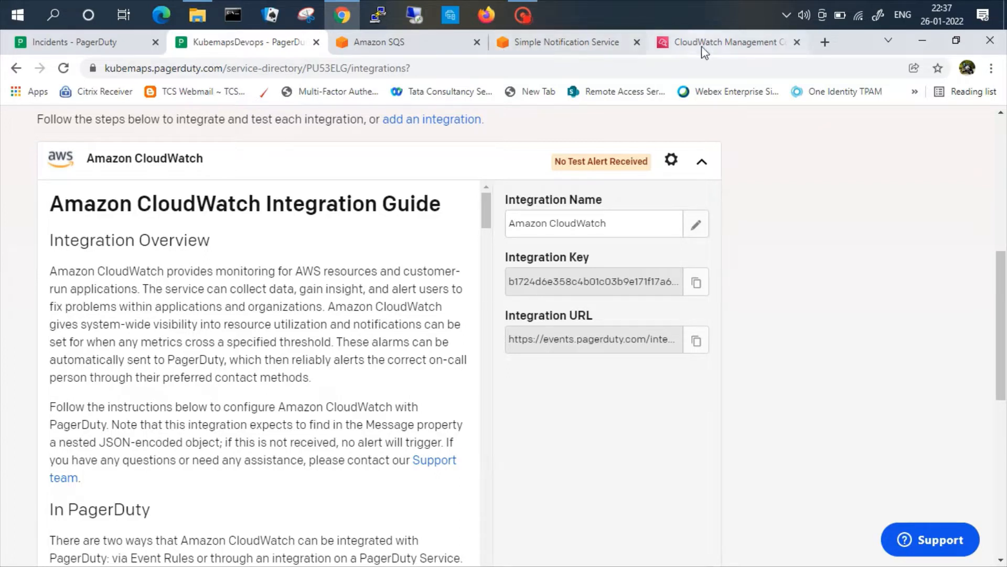
# Examine the demo.fifo queue in Amazon SQS and the list of alarms in CloudWatch.
pyautogui.click(396, 49)
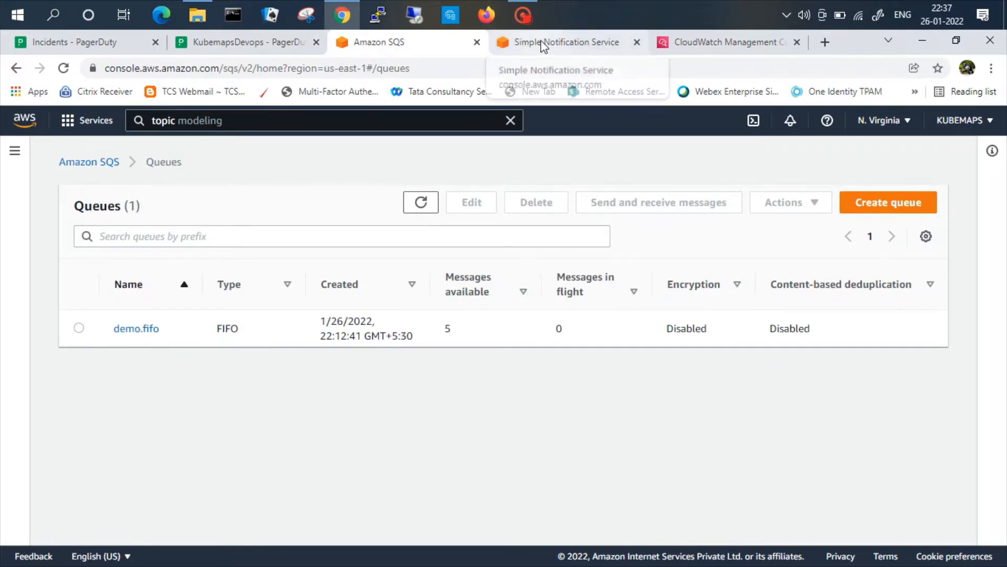
pyautogui.click(709, 49)
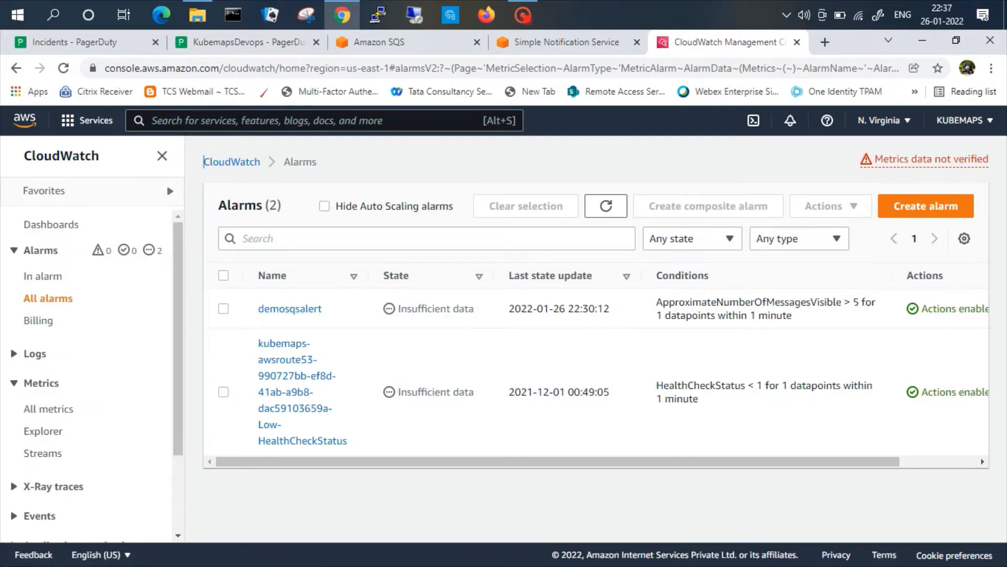
pyautogui.click(411, 43)
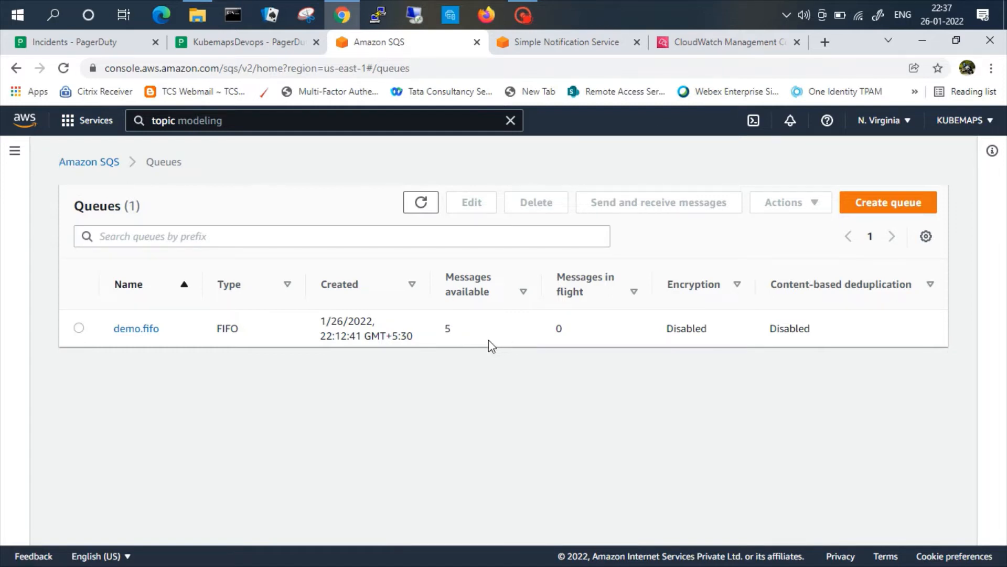
# Open the demosqsalert alarm in CloudWatch and check which SNS topic its notification action uses.
pyautogui.click(713, 37)
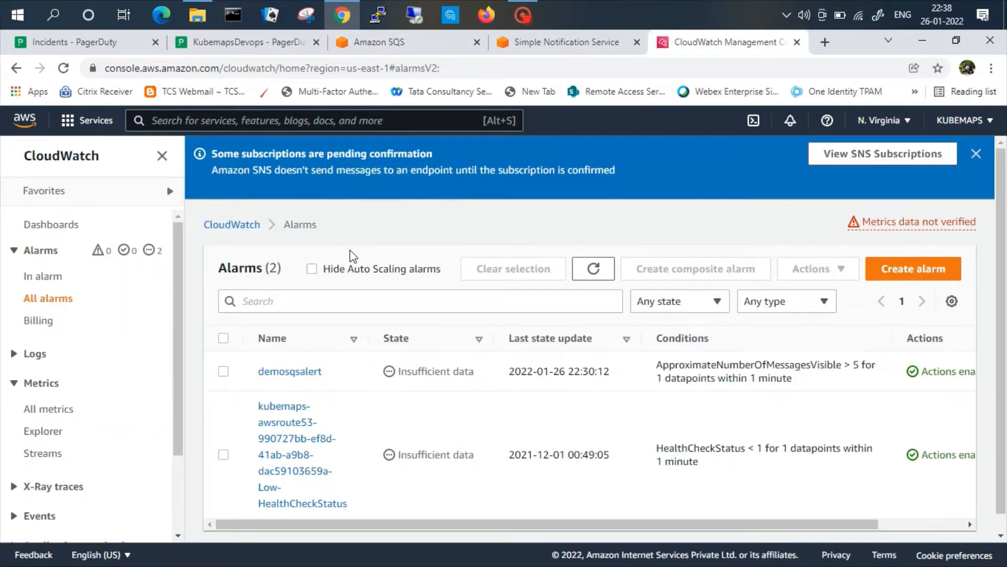
pyautogui.click(298, 379)
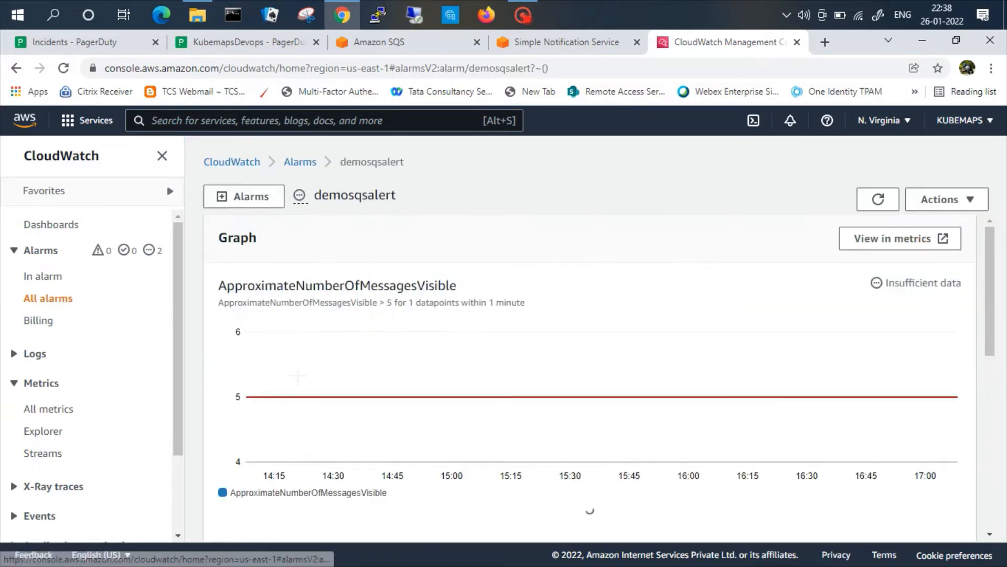
pyautogui.scroll(-10, 297, 376)
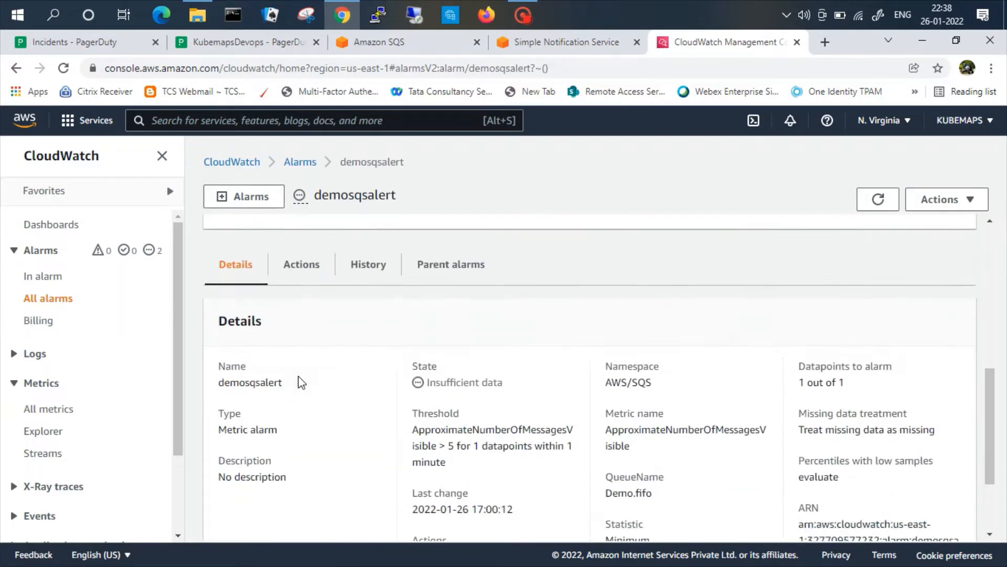
pyautogui.click(298, 265)
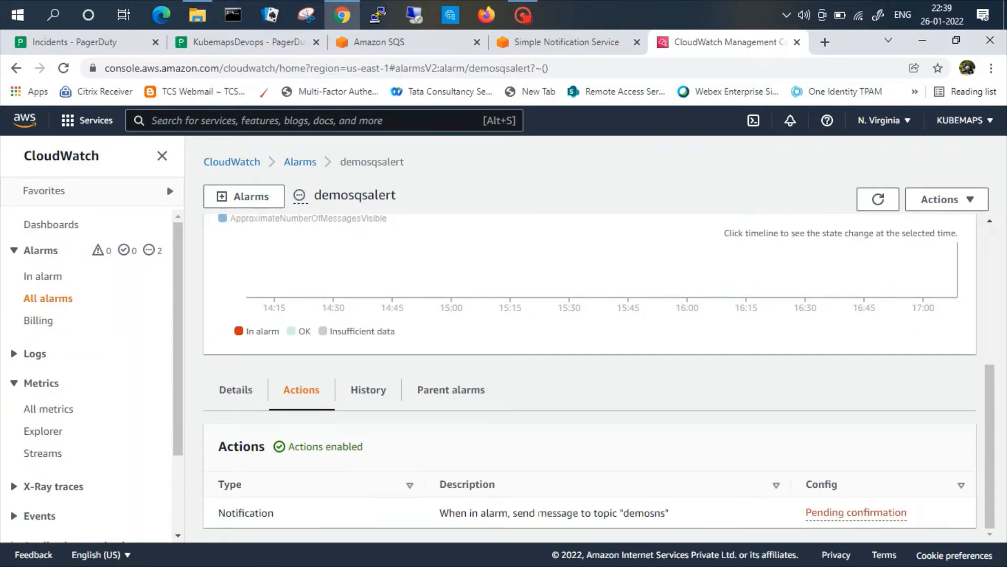
pyautogui.moveTo(538, 513); pyautogui.dragTo(661, 512)
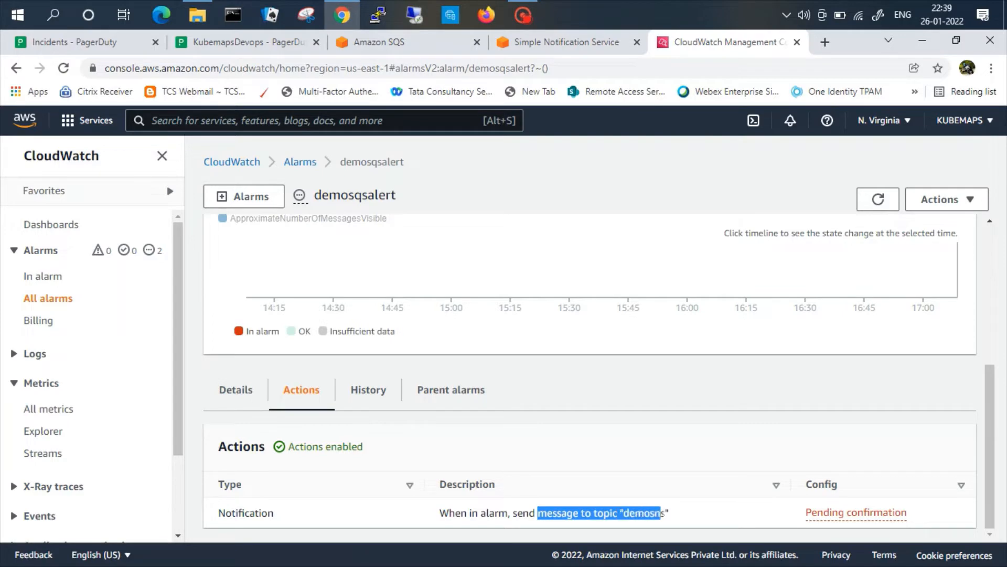
# Open the demosns topic in Amazon SNS and bring up its subscriptions.
pyautogui.click(566, 46)
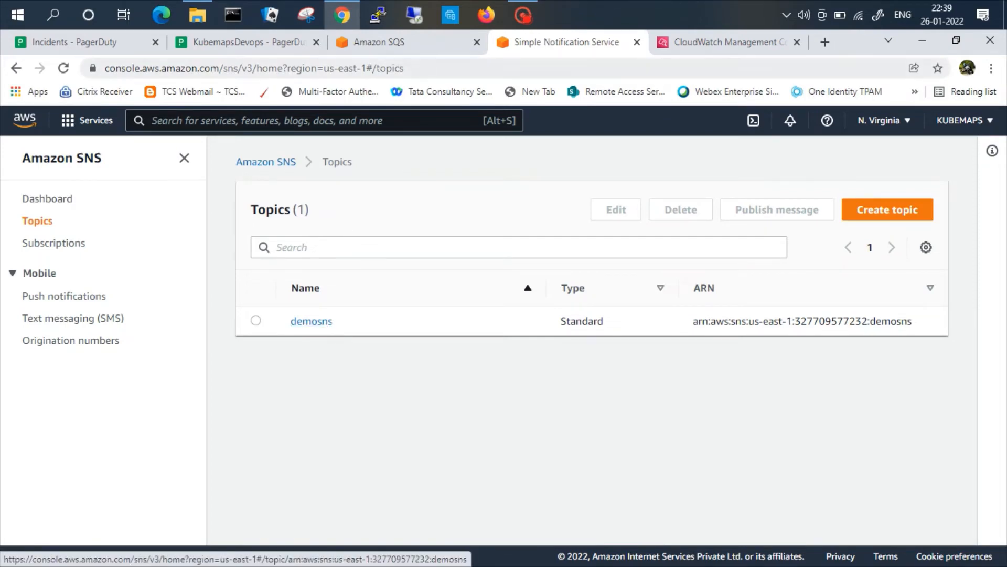
pyautogui.click(384, 51)
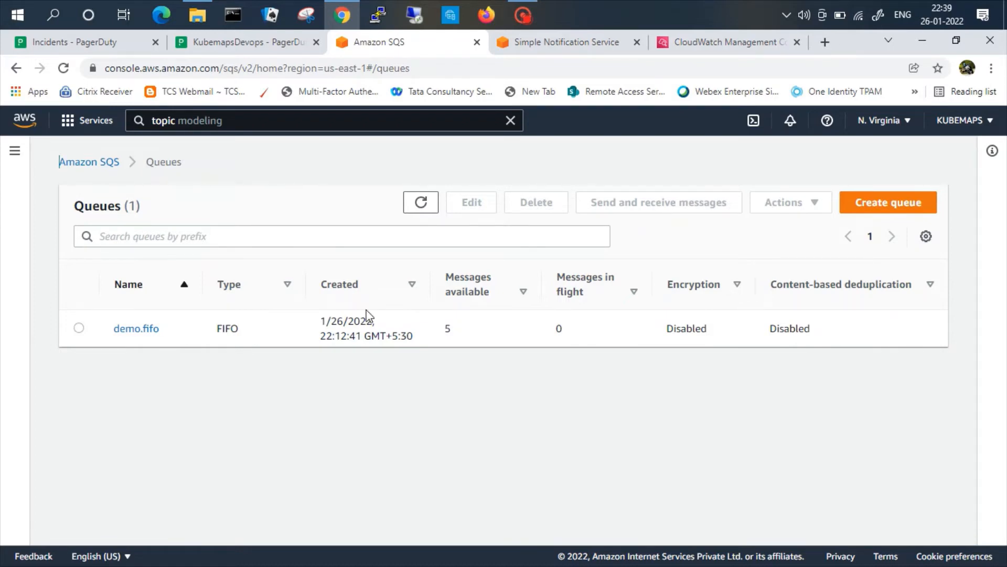
pyautogui.click(582, 53)
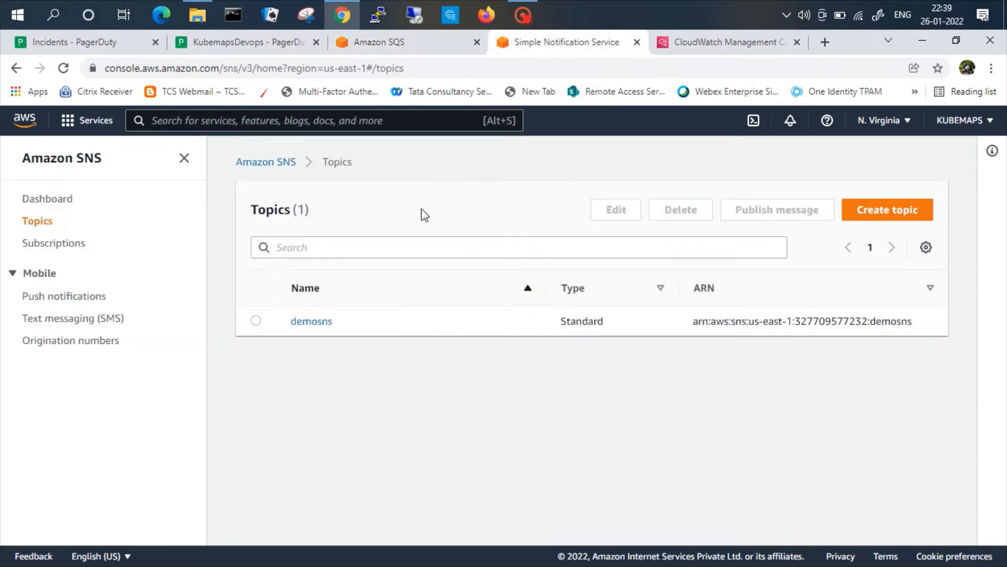
pyautogui.click(311, 328)
pyautogui.scroll(-3, 445, 365)
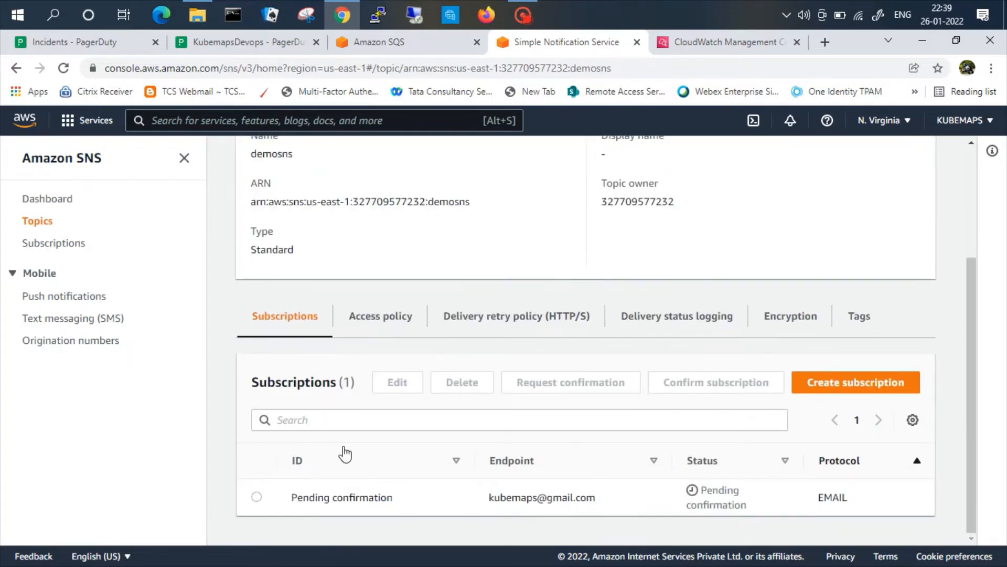
pyautogui.scroll(3, 344, 319)
pyautogui.scroll(-3, 344, 320)
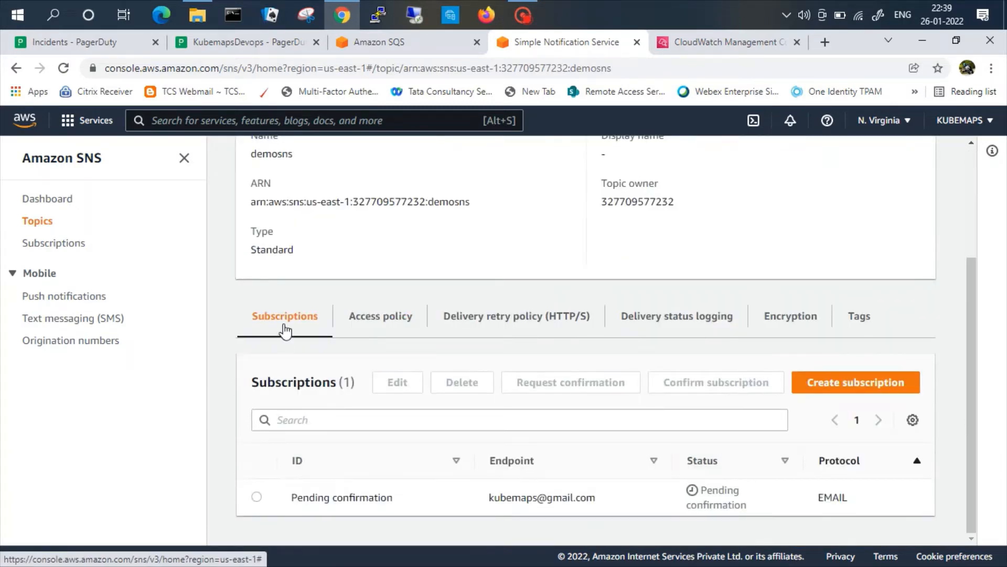
# Start a new subscription for the demosns topic and set its protocol to HTTPS.
pyautogui.click(853, 389)
pyautogui.scroll(-4, 497, 407)
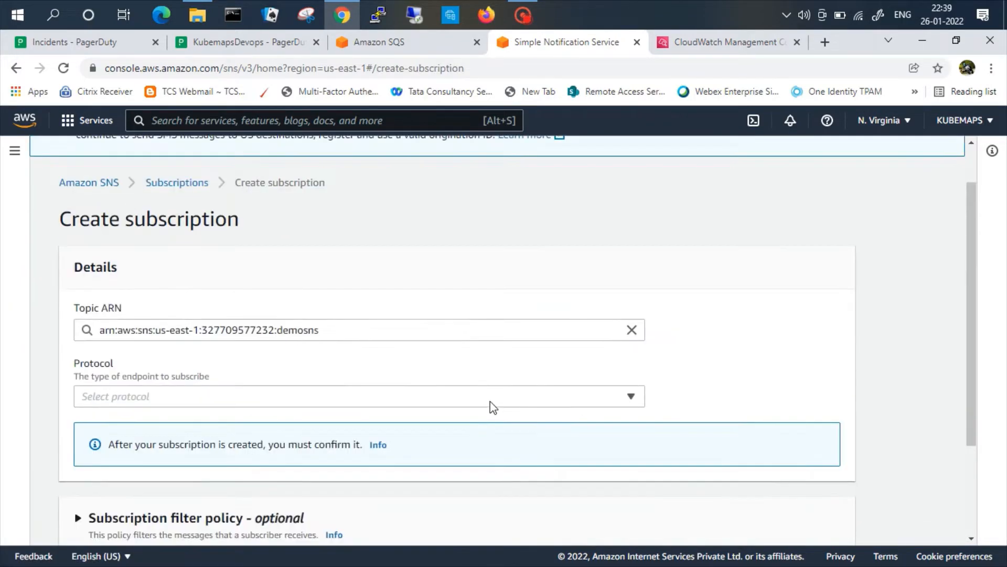
pyautogui.scroll(2, 196, 273)
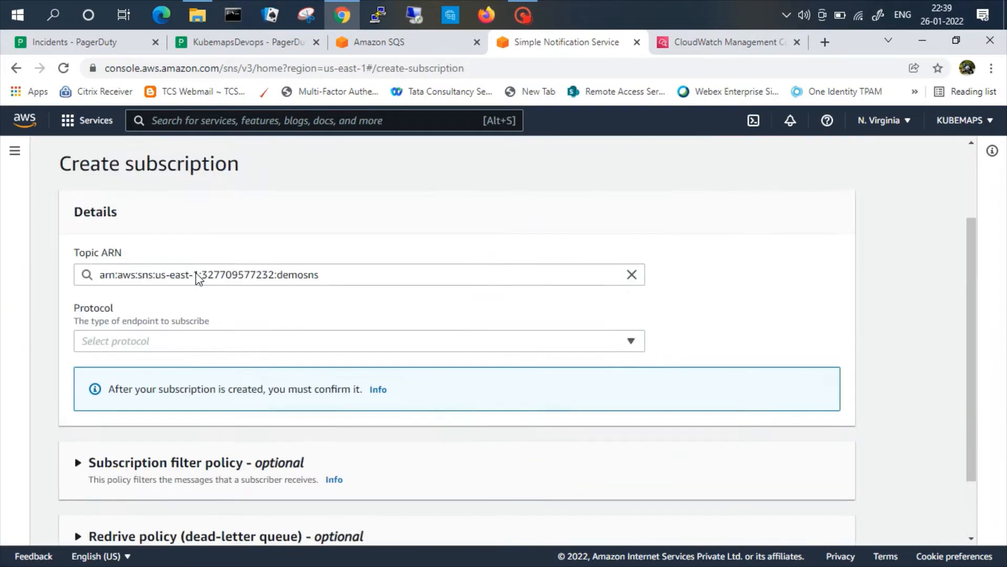
pyautogui.scroll(-1, 196, 273)
pyautogui.click(176, 275)
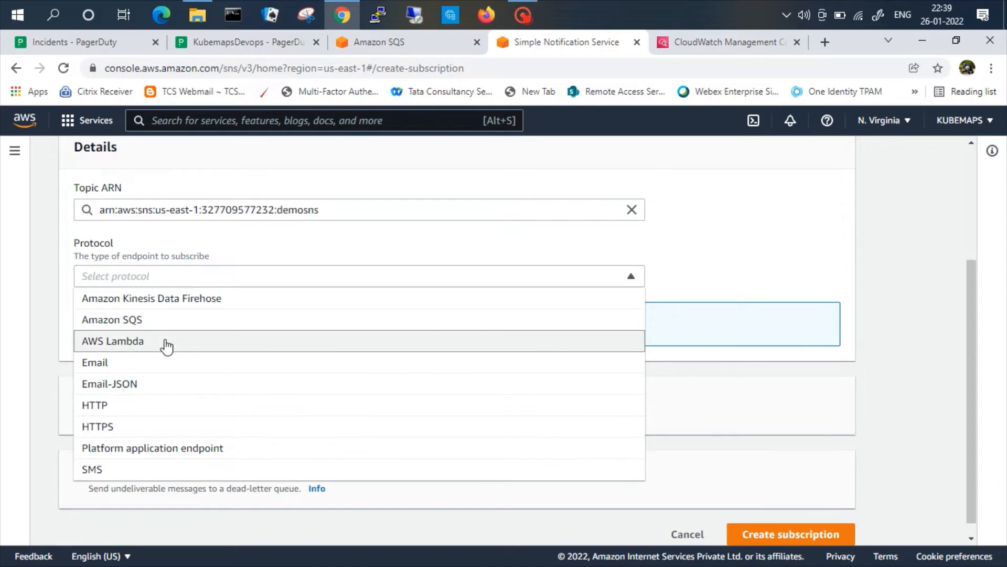
pyautogui.click(150, 427)
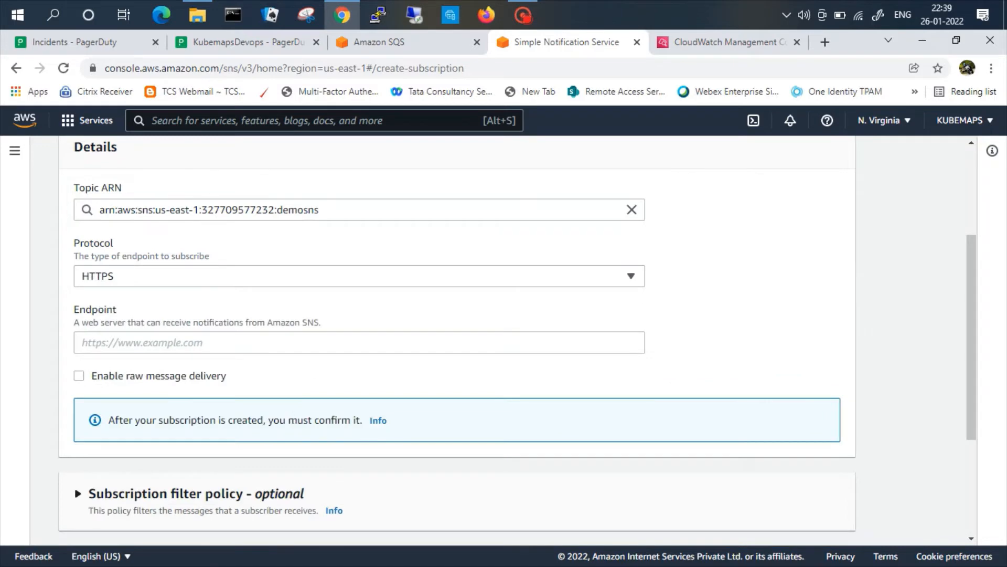
# Copy the Integration URL from PagerDuty's Amazon CloudWatch integration into the Amazon SNS subscription's Endpoint field and create the subscription.
pyautogui.click(289, 343)
pyautogui.click(256, 42)
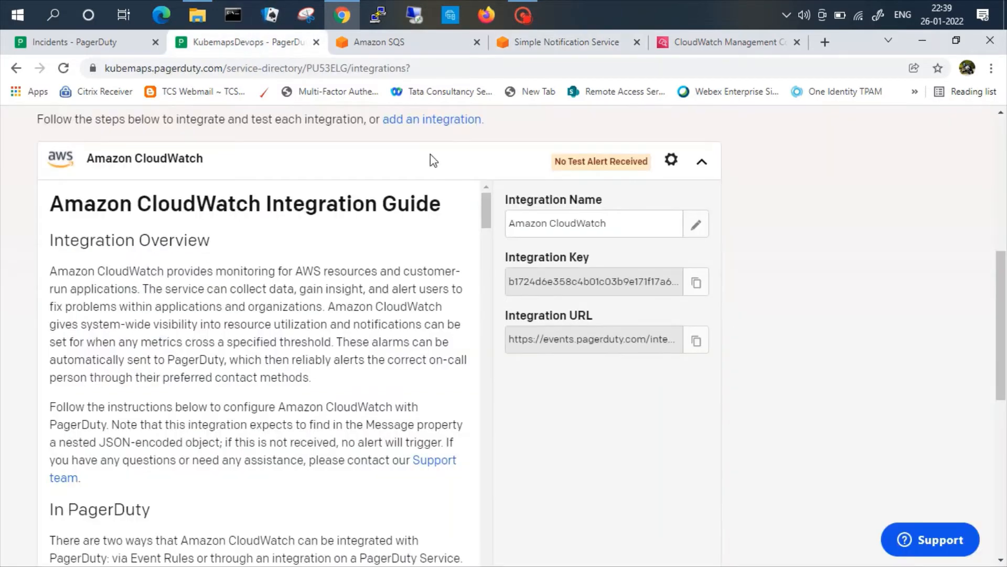
pyautogui.click(696, 341)
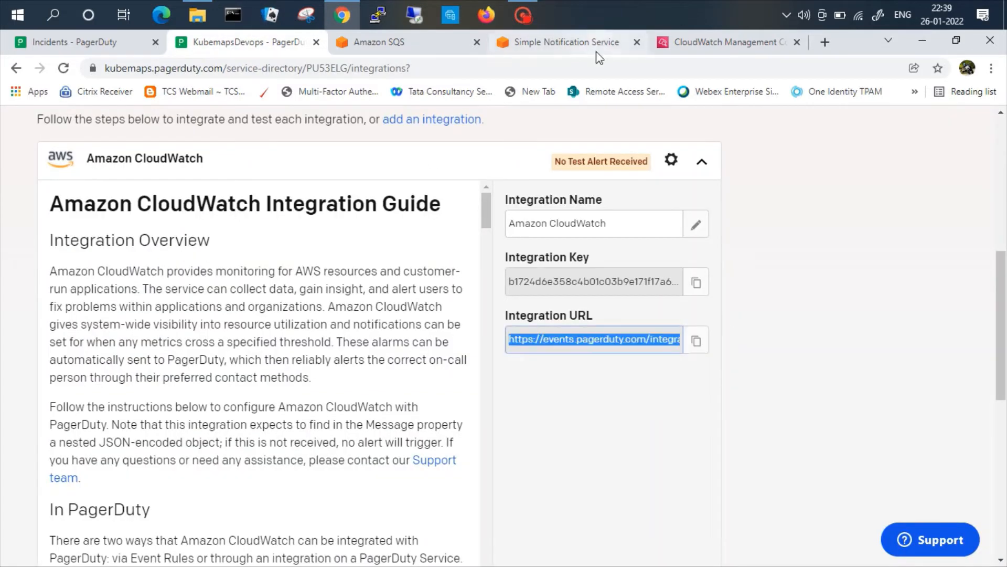
pyautogui.click(577, 43)
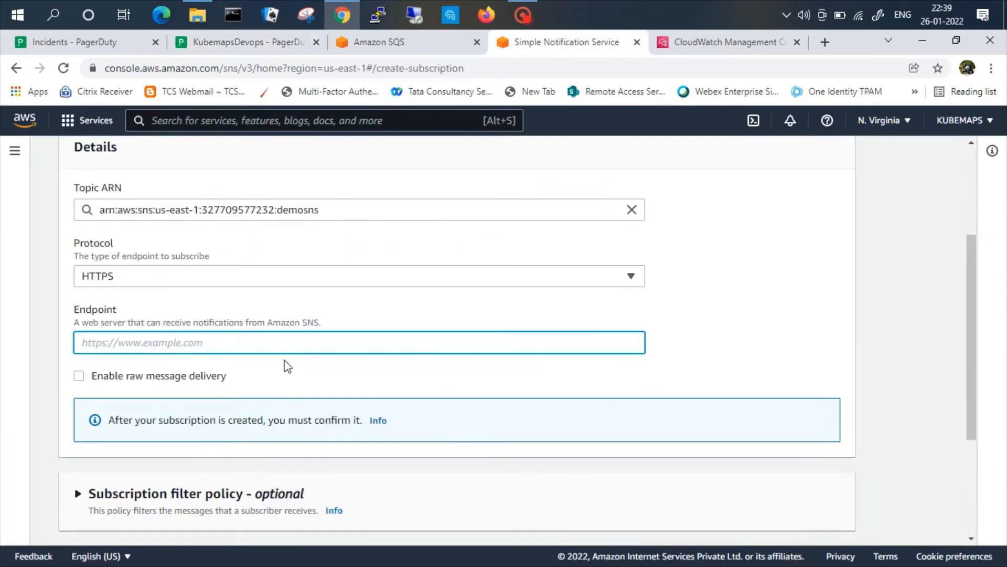
pyautogui.hotkey('ctrl', 'v')
pyautogui.scroll(-1, 422, 402)
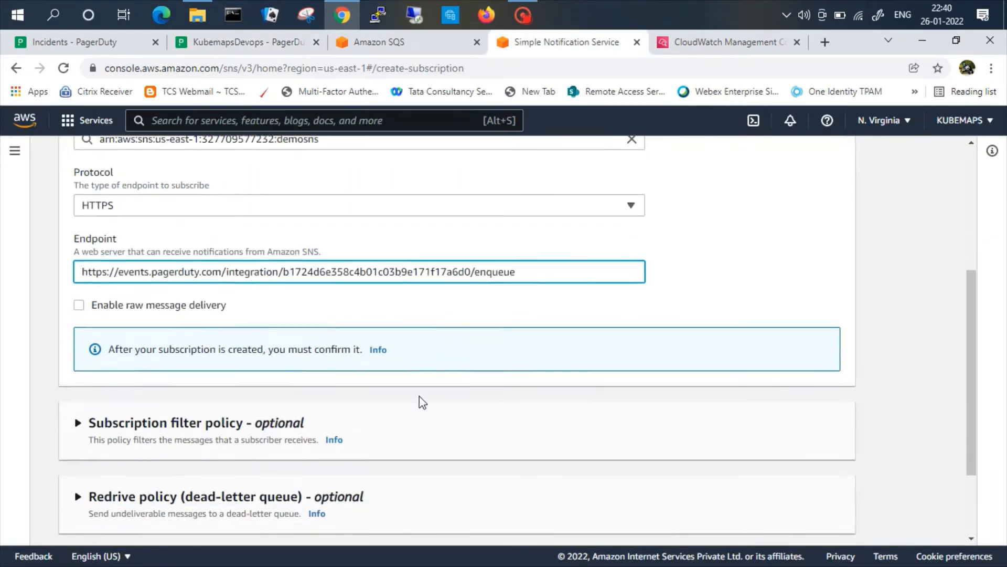
pyautogui.scroll(-2, 422, 403)
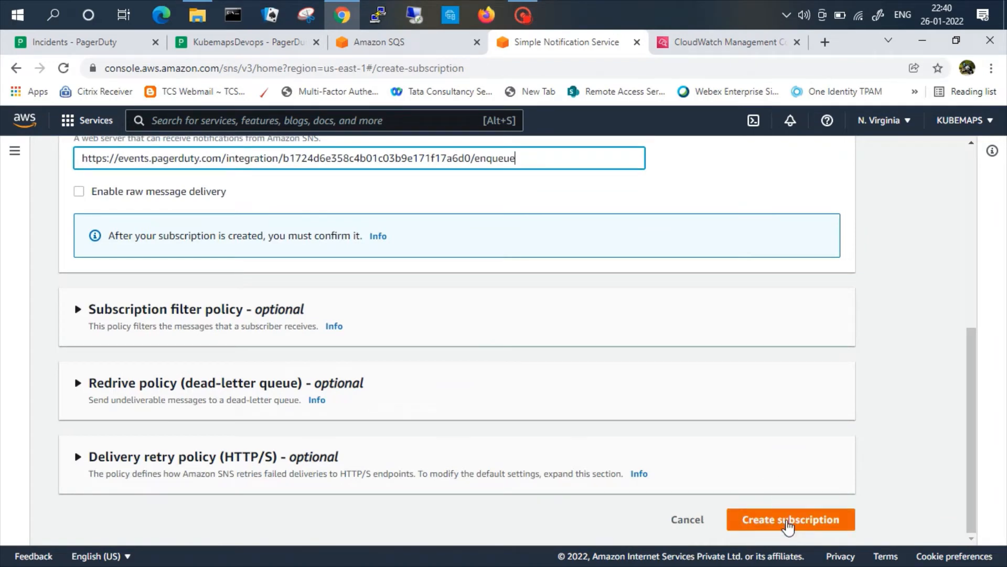
pyautogui.click(788, 520)
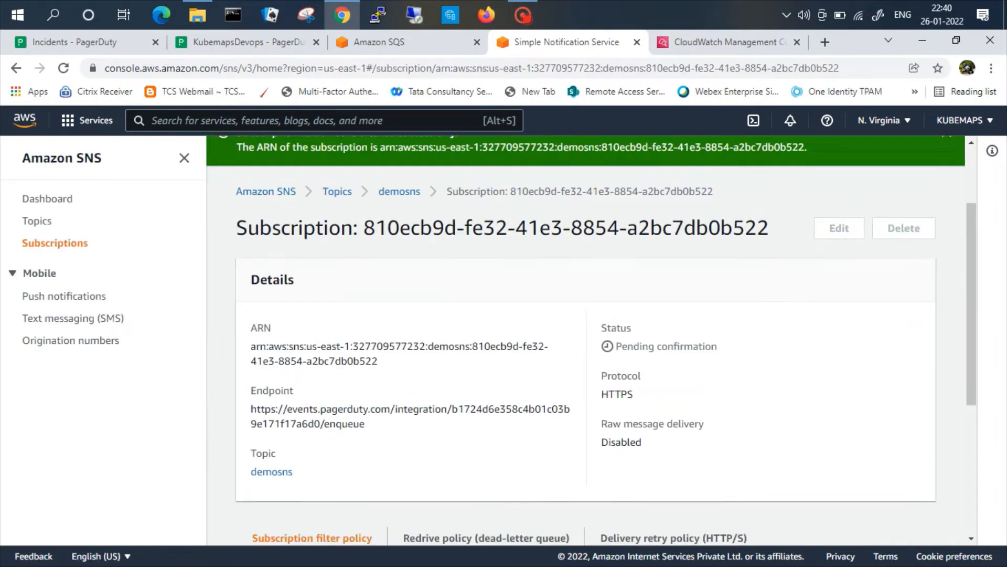
# Review the new subscription's details, return to the demosns topic and check the status of its email and HTTPS subscriptions.
pyautogui.scroll(-2, 612, 367)
pyautogui.scroll(-3, 615, 373)
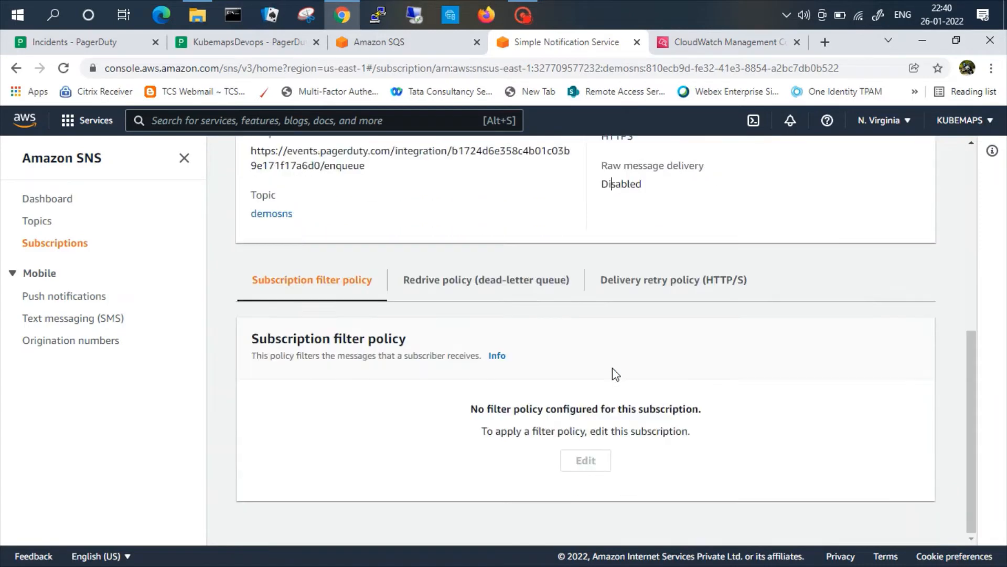
pyautogui.scroll(7, 616, 373)
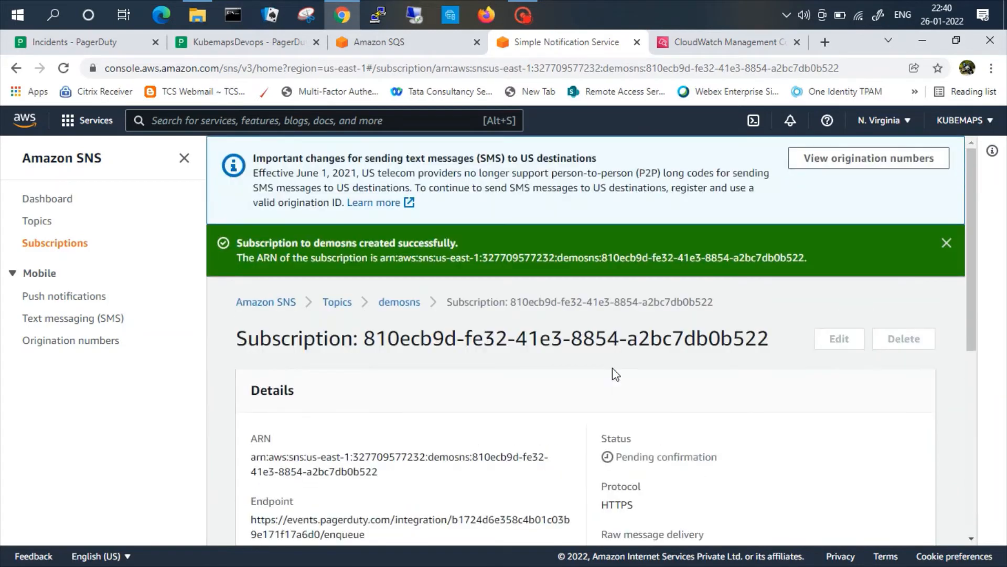
pyautogui.click(401, 302)
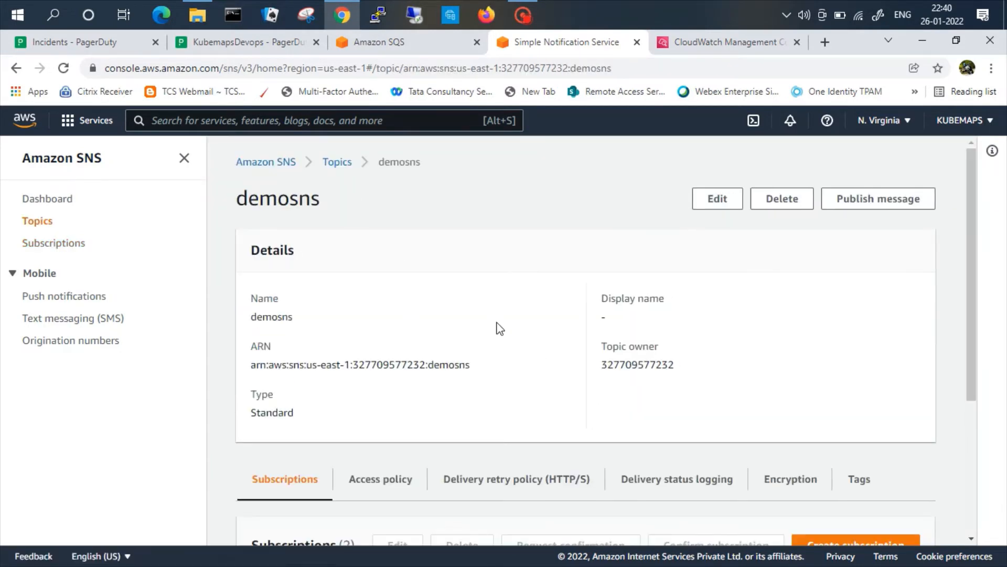
pyautogui.scroll(-4, 497, 329)
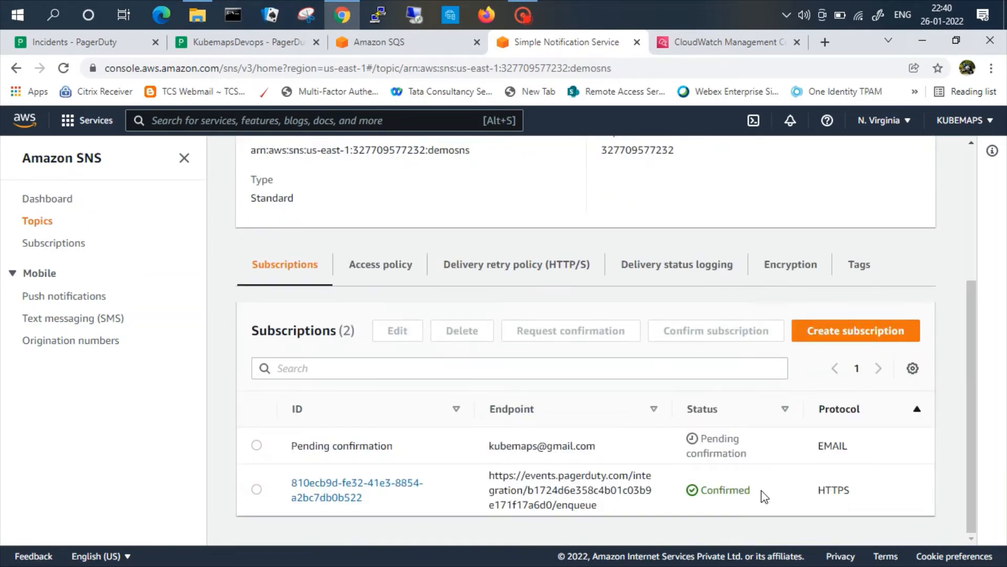
pyautogui.moveTo(760, 490); pyautogui.dragTo(685, 491)
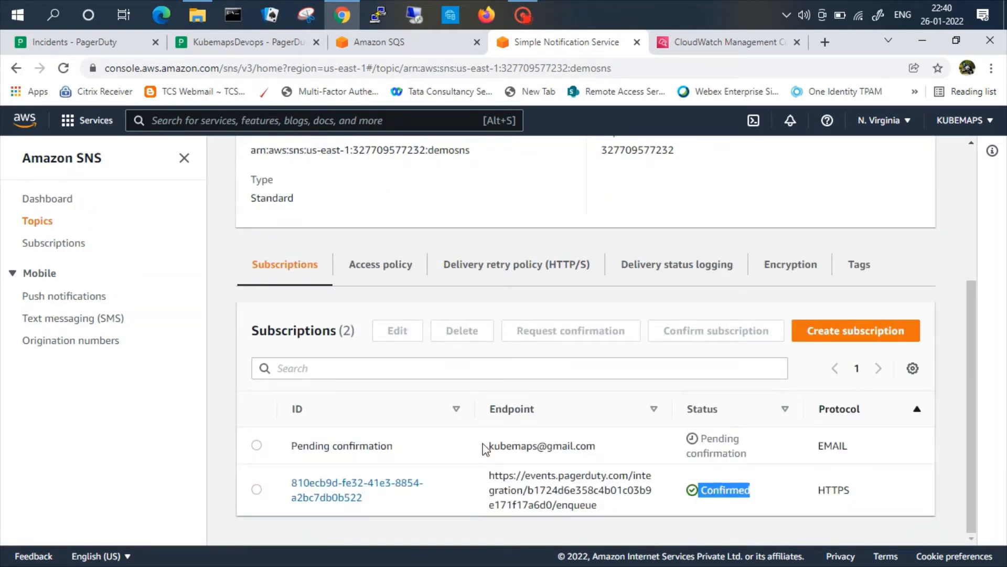
pyautogui.moveTo(485, 449); pyautogui.dragTo(622, 450)
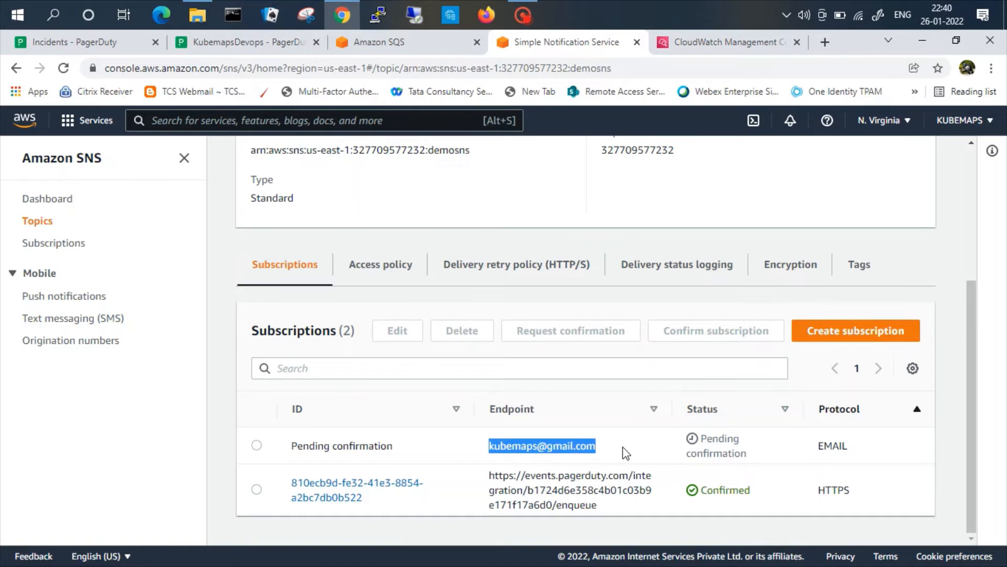
pyautogui.click(624, 451)
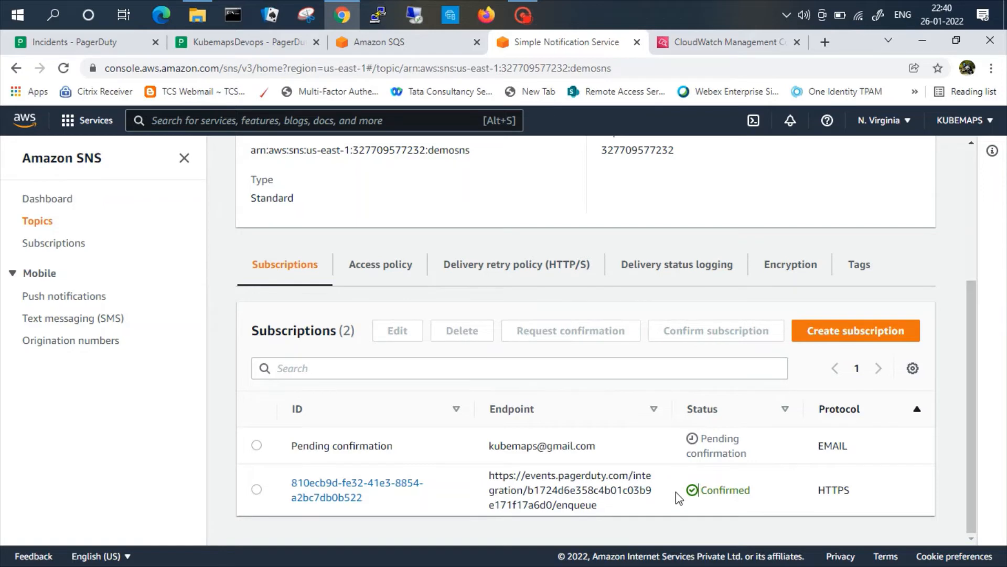
pyautogui.moveTo(676, 492); pyautogui.dragTo(757, 493)
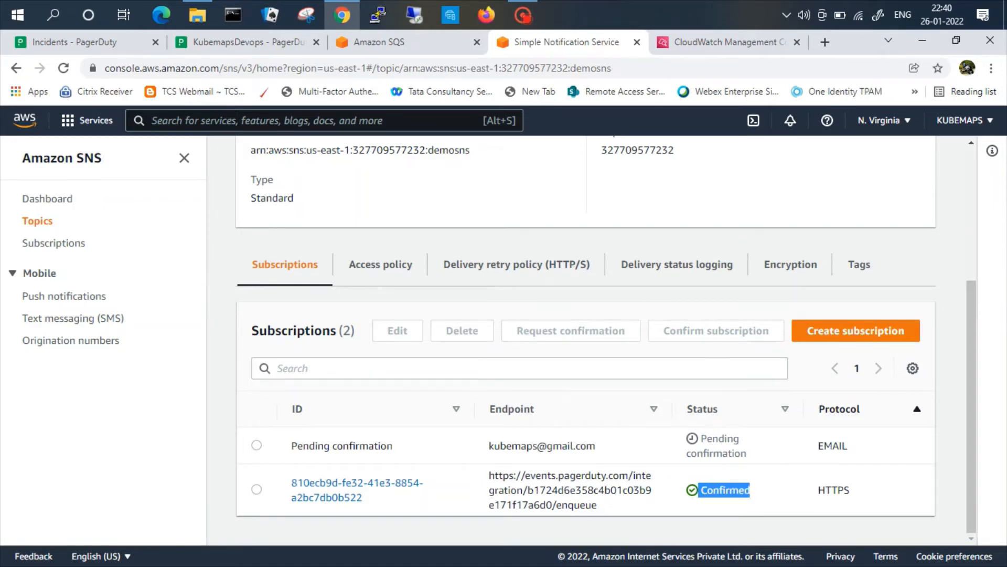
pyautogui.scroll(3, 628, 488)
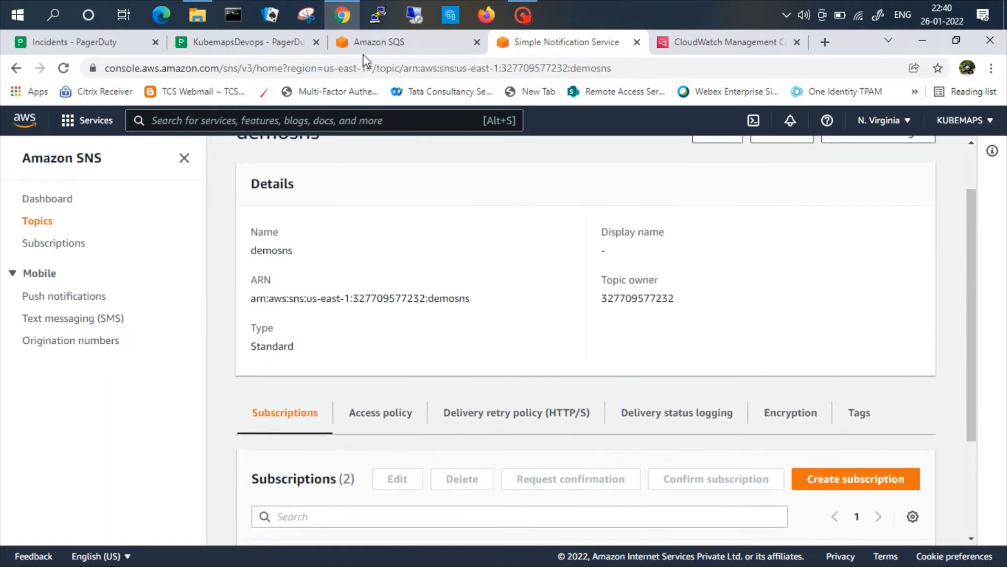
# Send a message to the demo.fifo queue in Amazon SQS with body "testing", group ID "sixth" and deduplication ID "sixth".
pyautogui.click(383, 44)
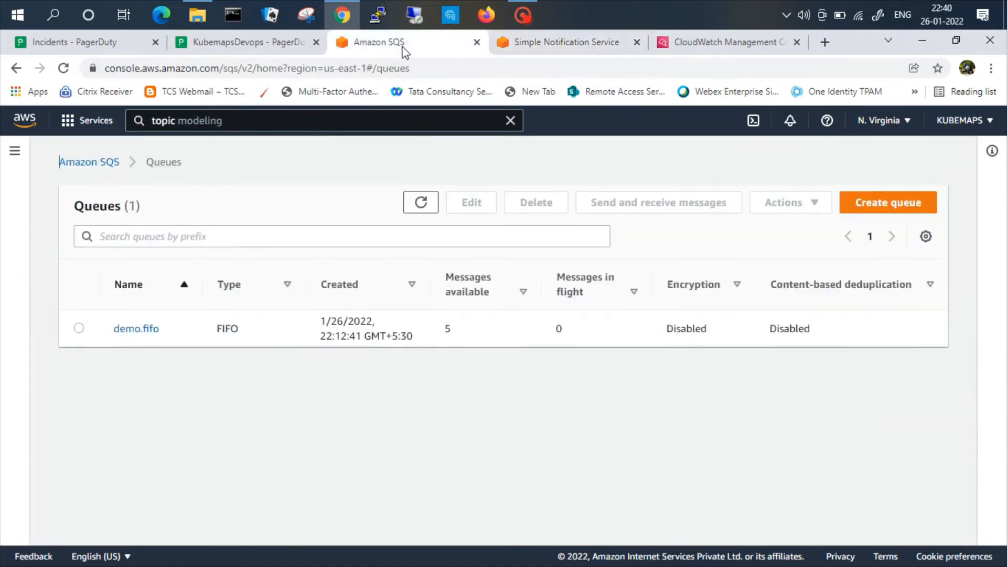
pyautogui.click(152, 328)
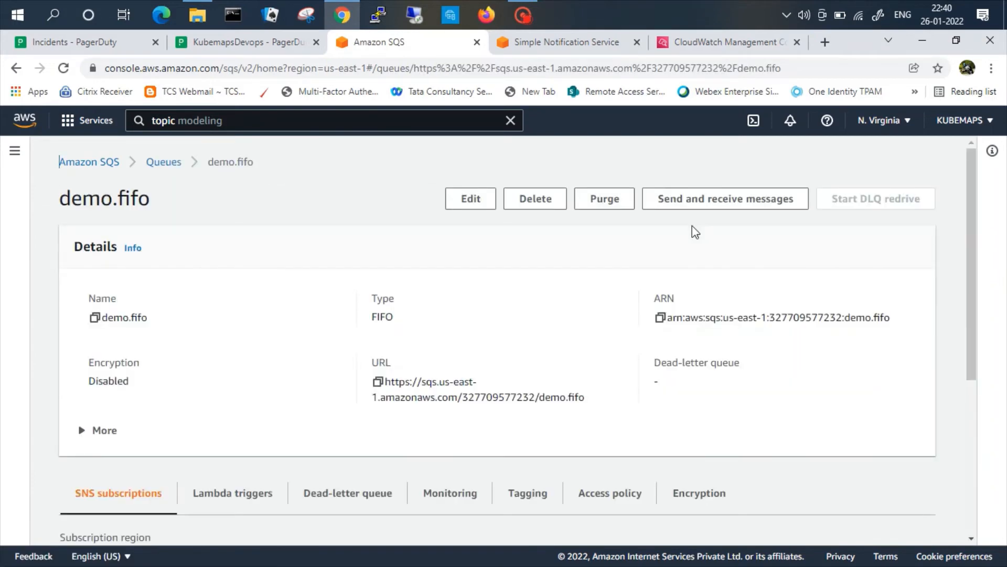
pyautogui.click(692, 204)
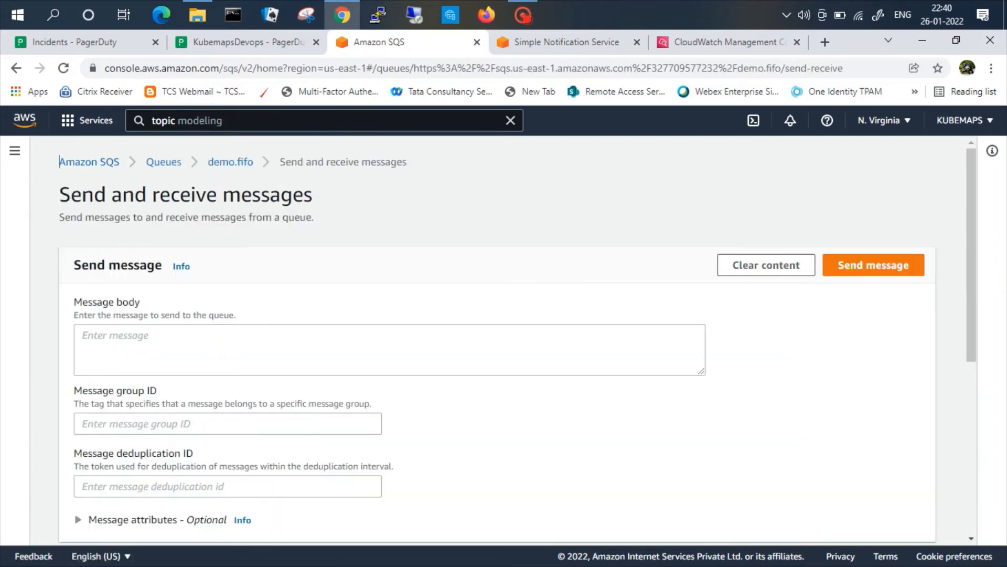
pyautogui.click(210, 346)
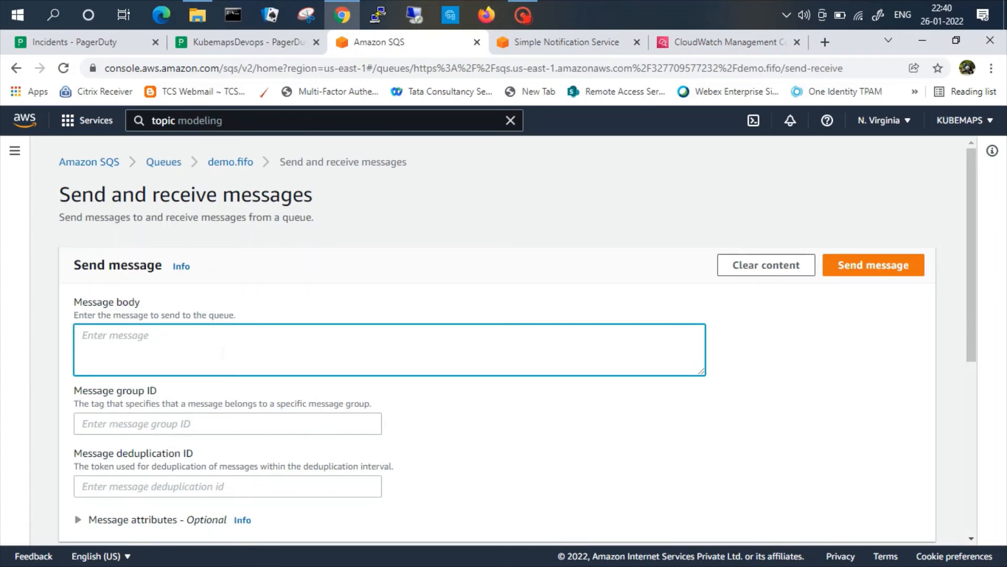
pyautogui.write('testing')
pyautogui.click(216, 429)
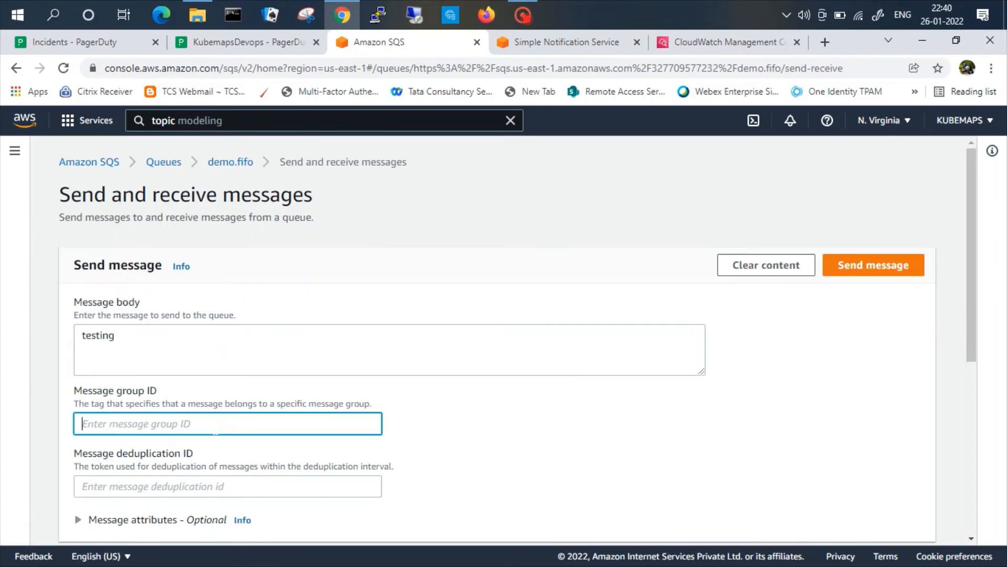
pyautogui.write('si')
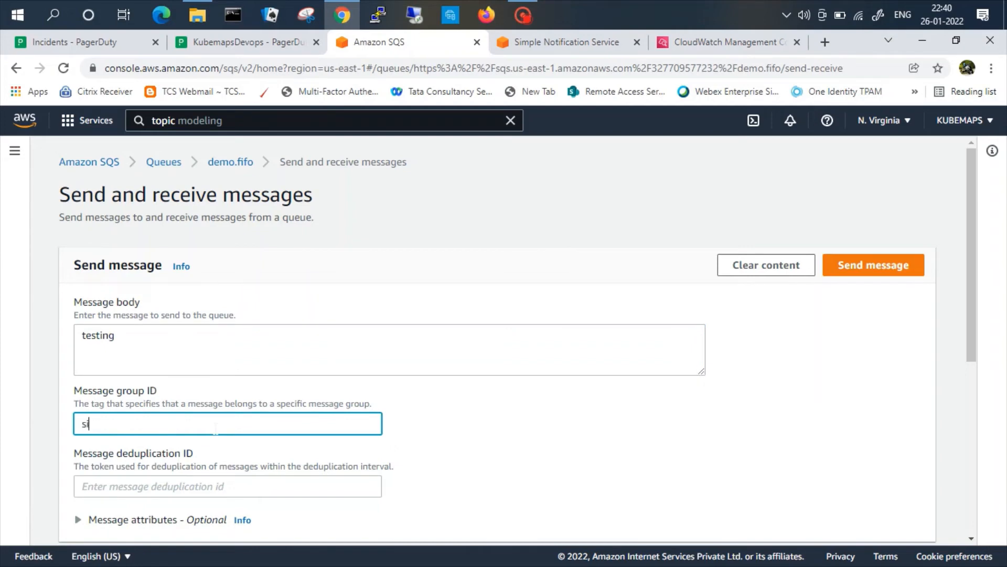
pyautogui.write('xth')
pyautogui.press('Tab')
pyautogui.write('six')
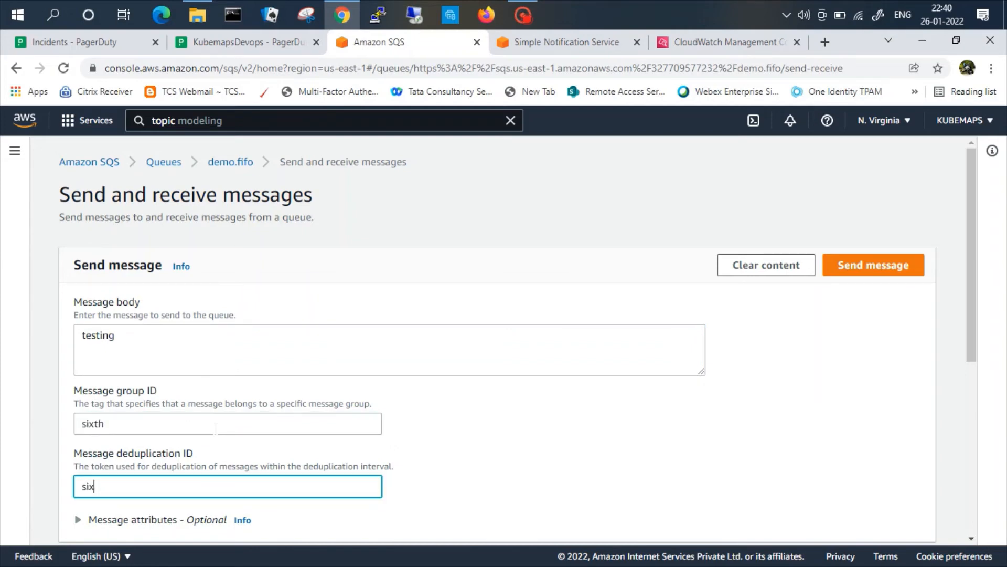
pyautogui.write('th')
pyautogui.click(851, 265)
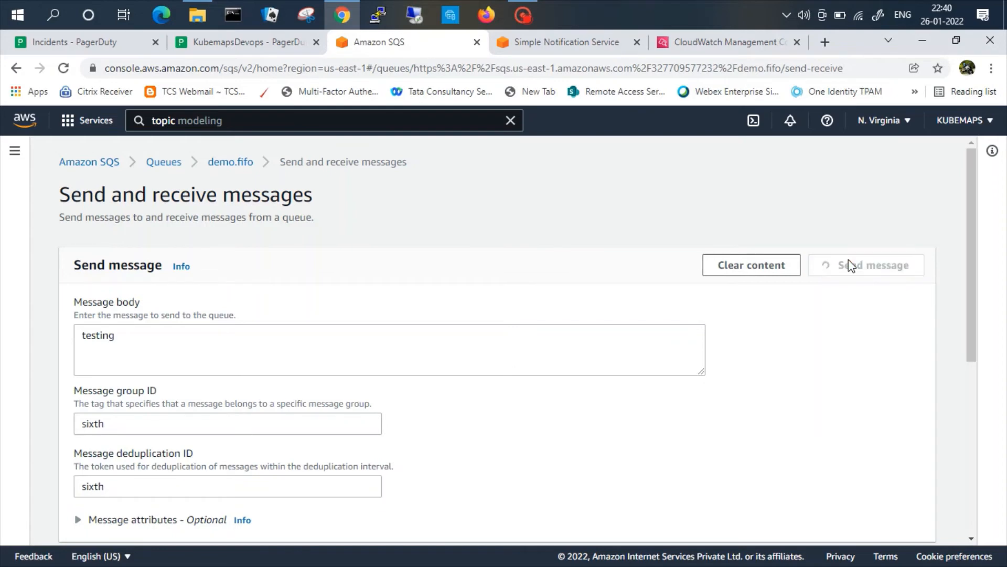
# Refresh the queue list in Amazon SQS and check the refreshed list of alarms in the In alarm state in CloudWatch.
pyautogui.click(180, 169)
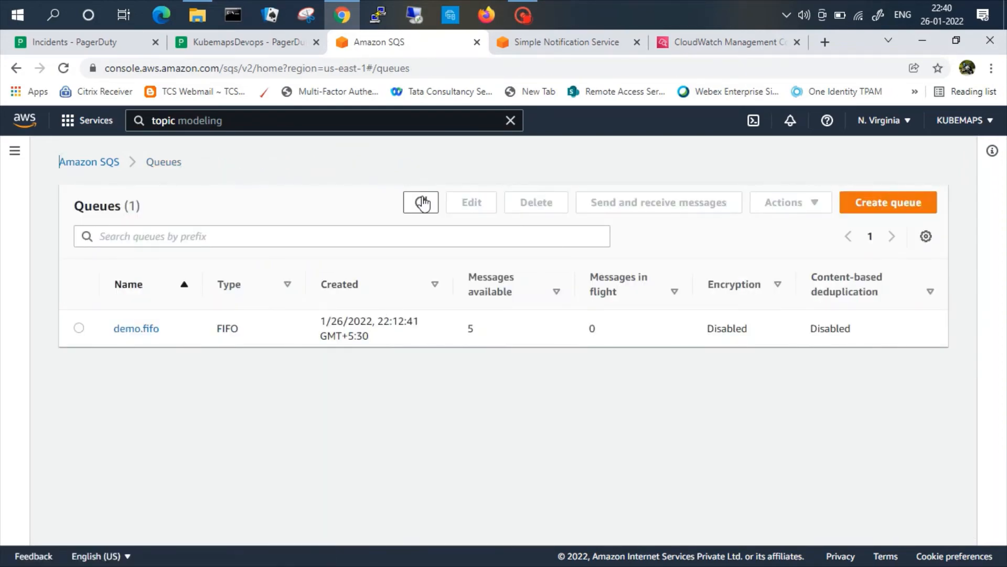
pyautogui.click(419, 203)
pyautogui.click(685, 41)
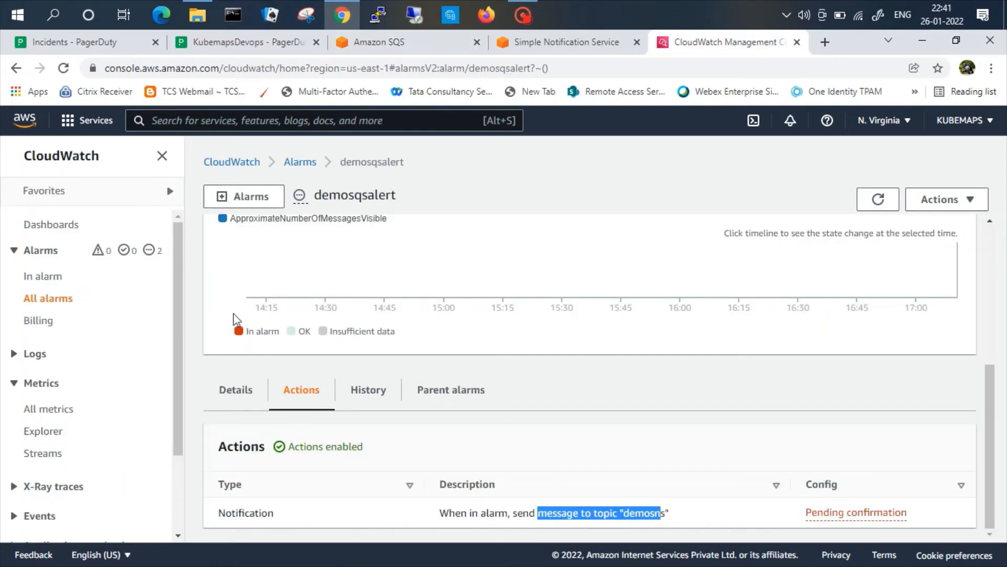
pyautogui.click(50, 276)
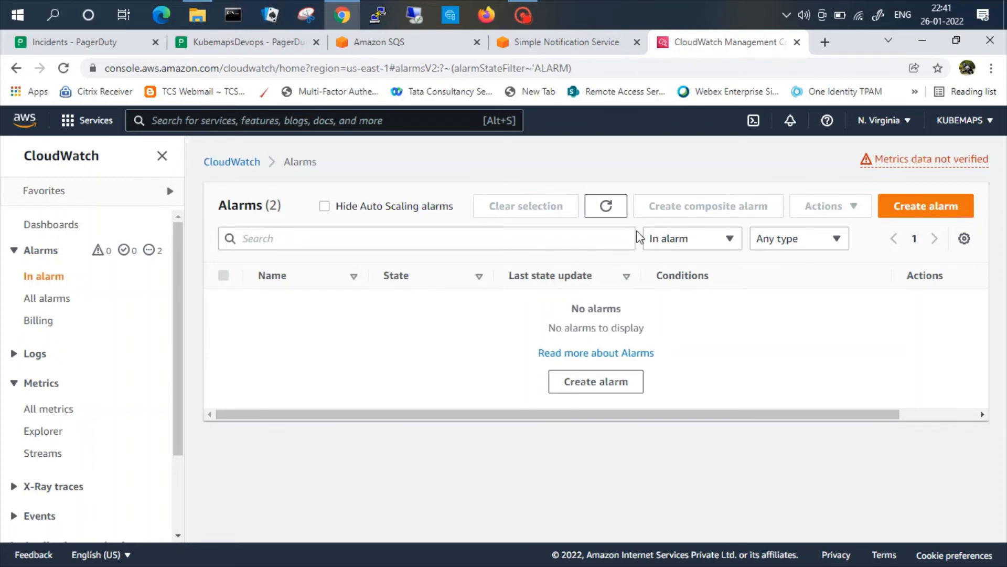
pyautogui.click(605, 206)
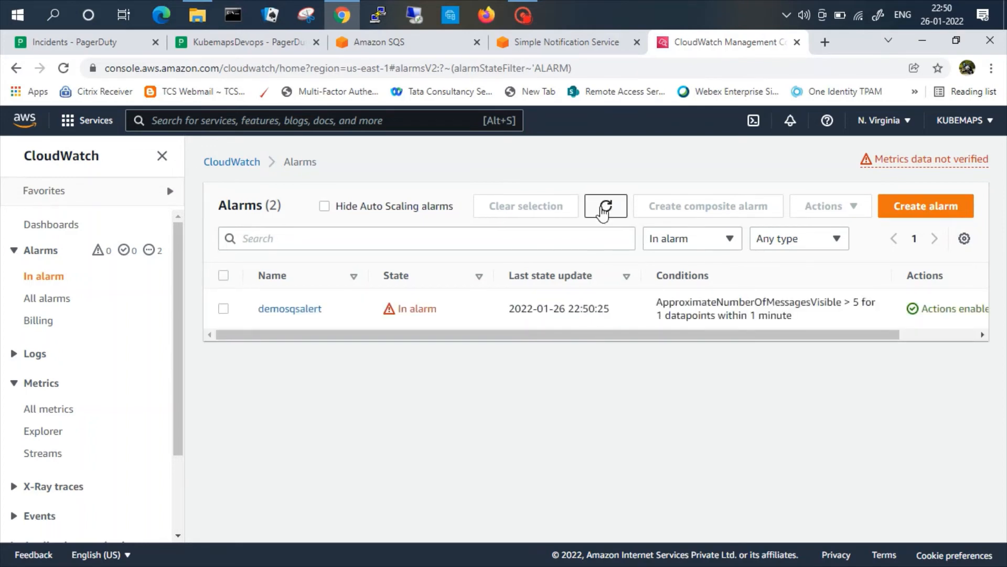
pyautogui.click(604, 207)
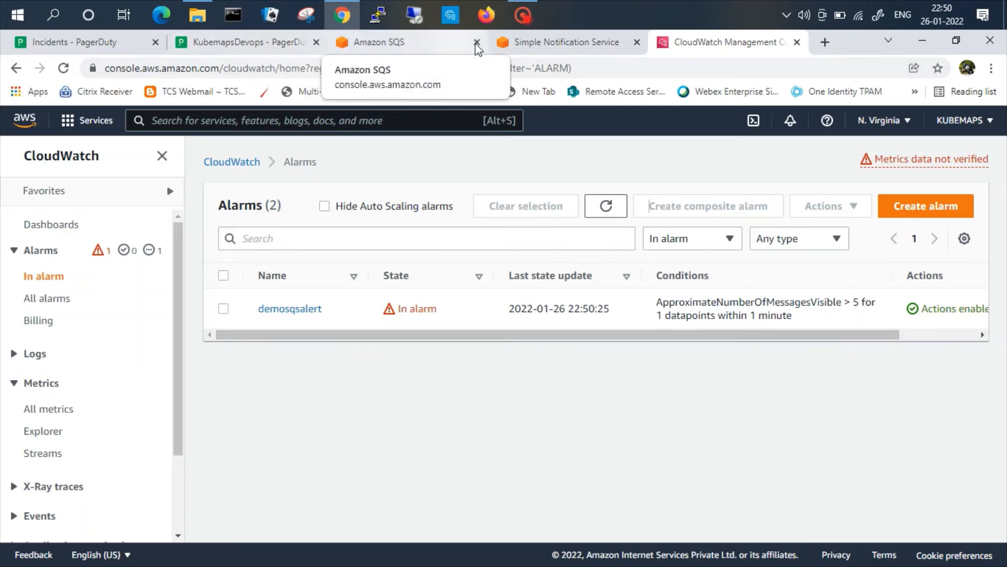
# Switch to PagerDuty's Incidents page and bring up the list of alerts for all teams.
pyautogui.click(521, 43)
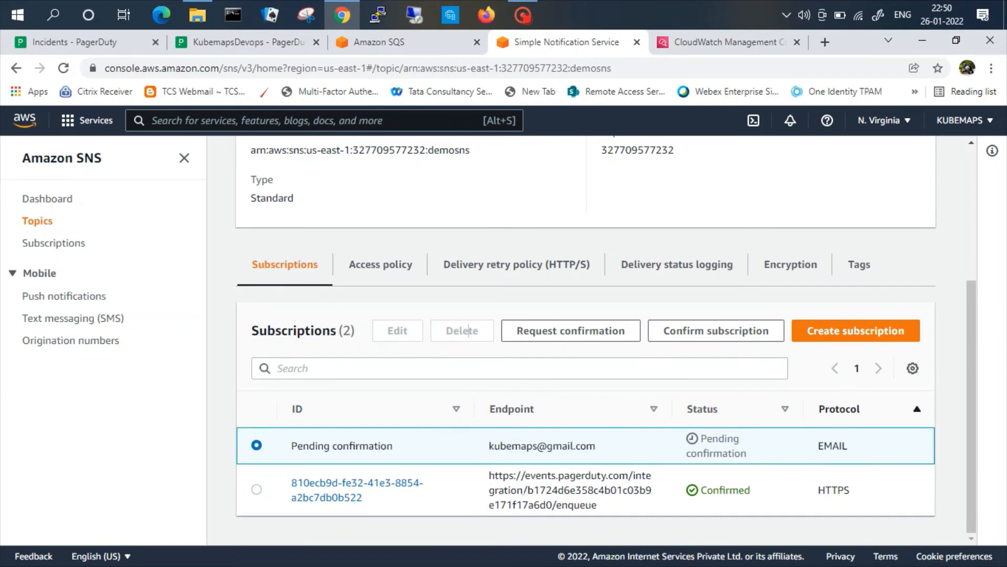
pyautogui.click(241, 52)
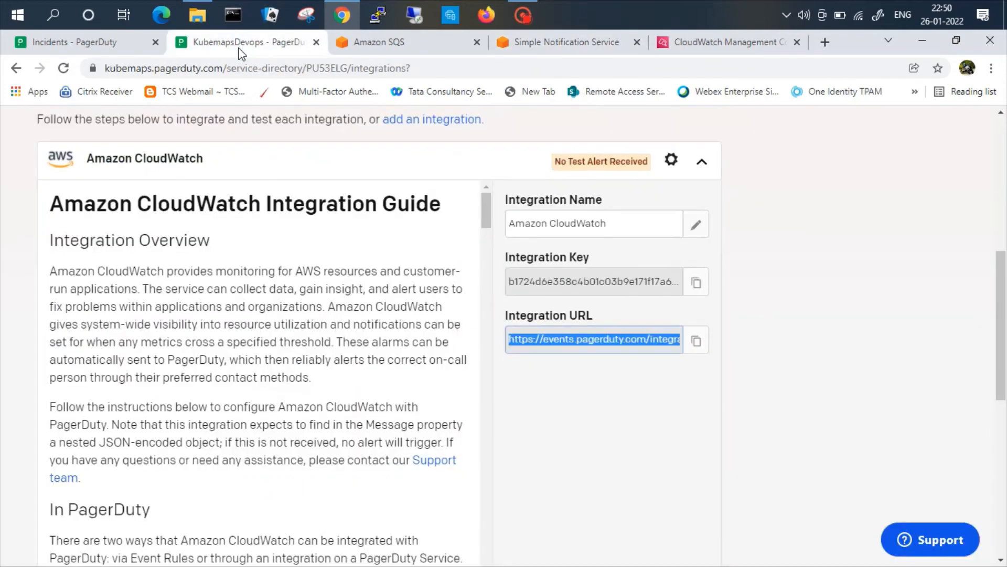
pyautogui.click(118, 52)
pyautogui.moveTo(173, 180)
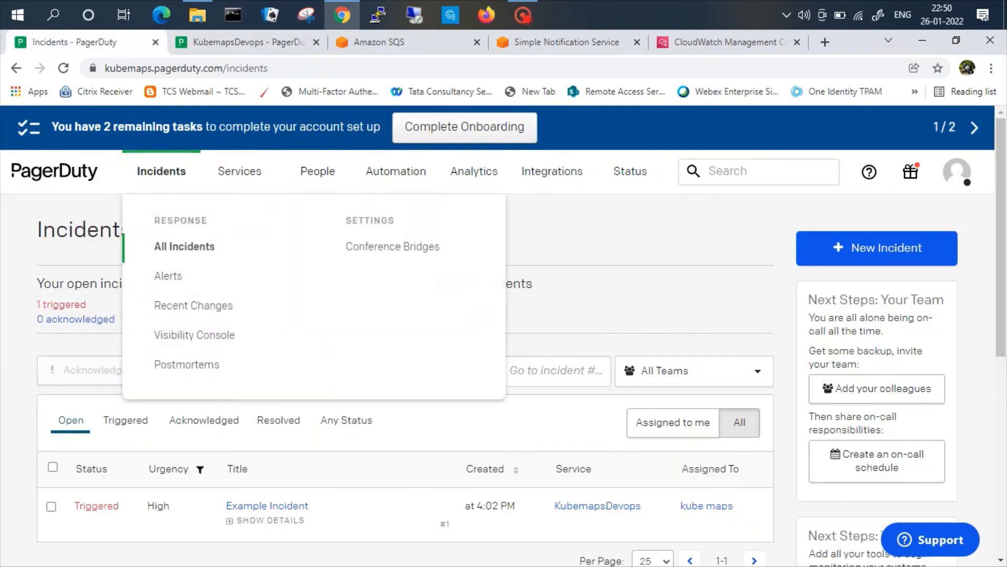
pyautogui.click(175, 279)
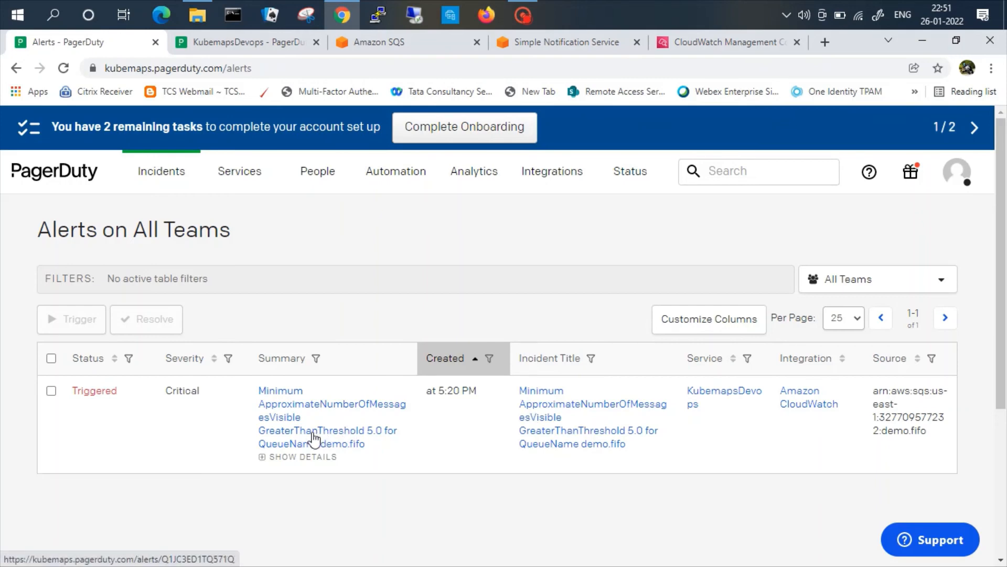
# Open the demo.fifo queue alert in PagerDuty and review its service, custom details, trigger settings and alert log.
pyautogui.click(313, 433)
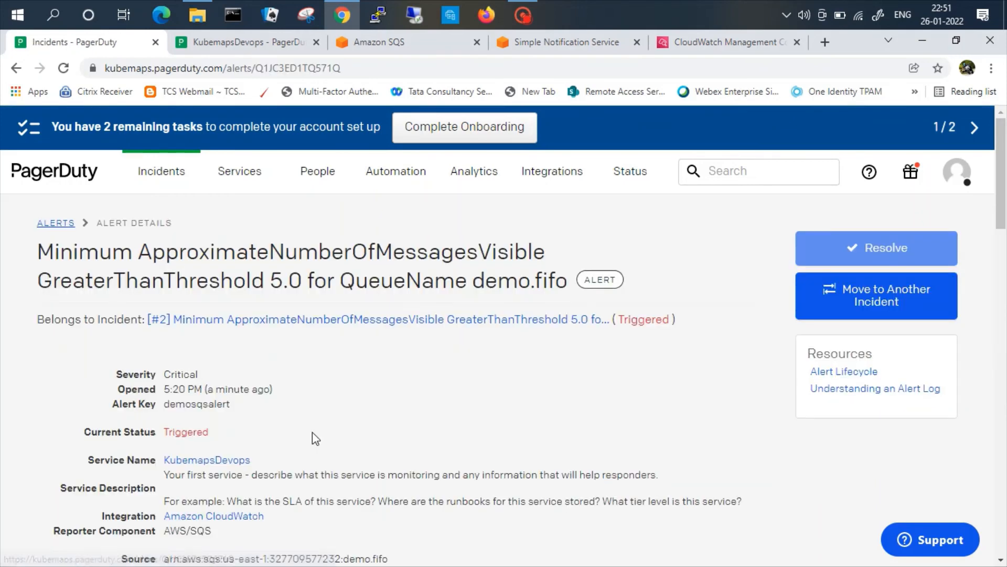
pyautogui.scroll(-10, 312, 433)
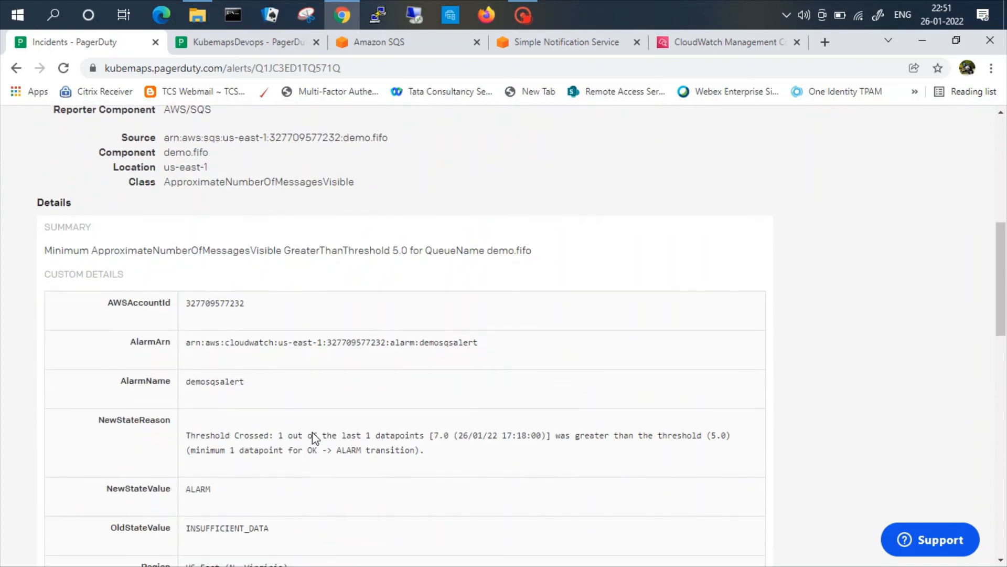
pyautogui.scroll(-5, 445, 322)
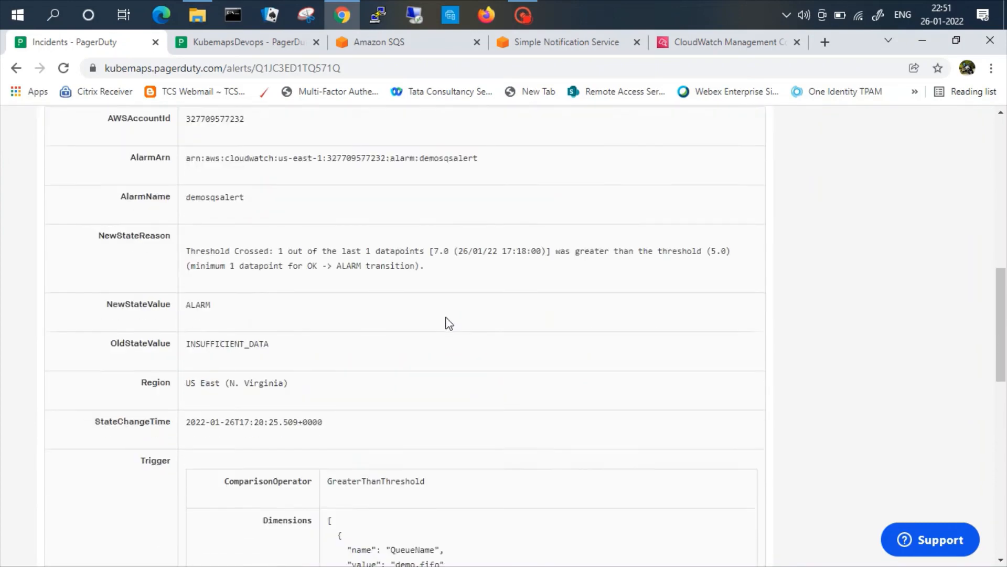
pyautogui.scroll(-6, 449, 323)
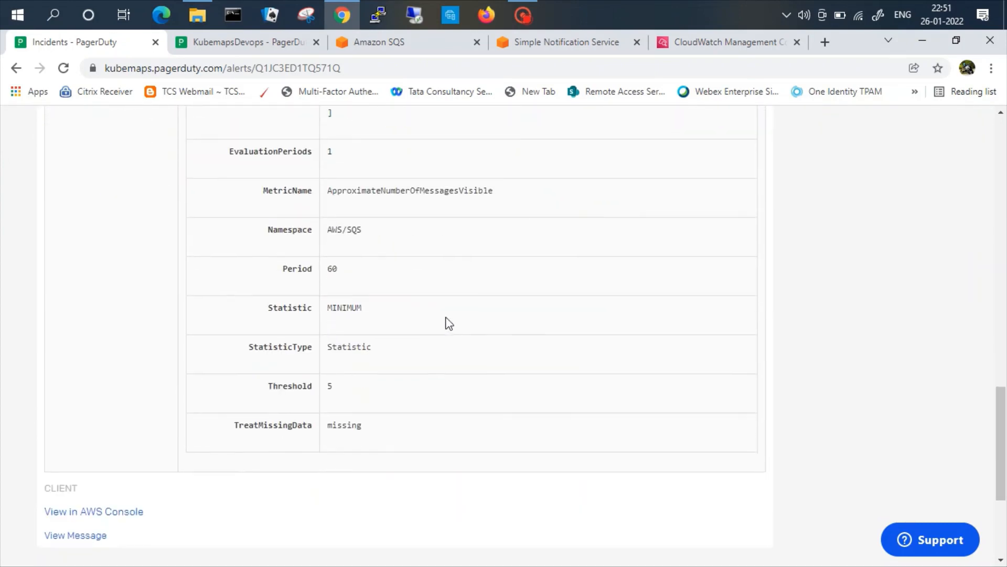
pyautogui.scroll(-3, 448, 322)
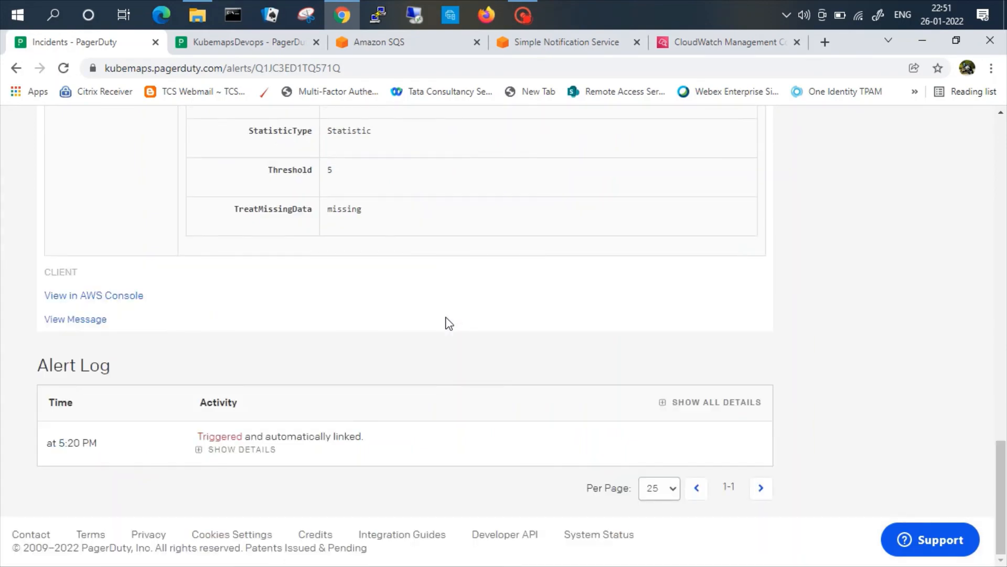
pyautogui.scroll(20, 448, 323)
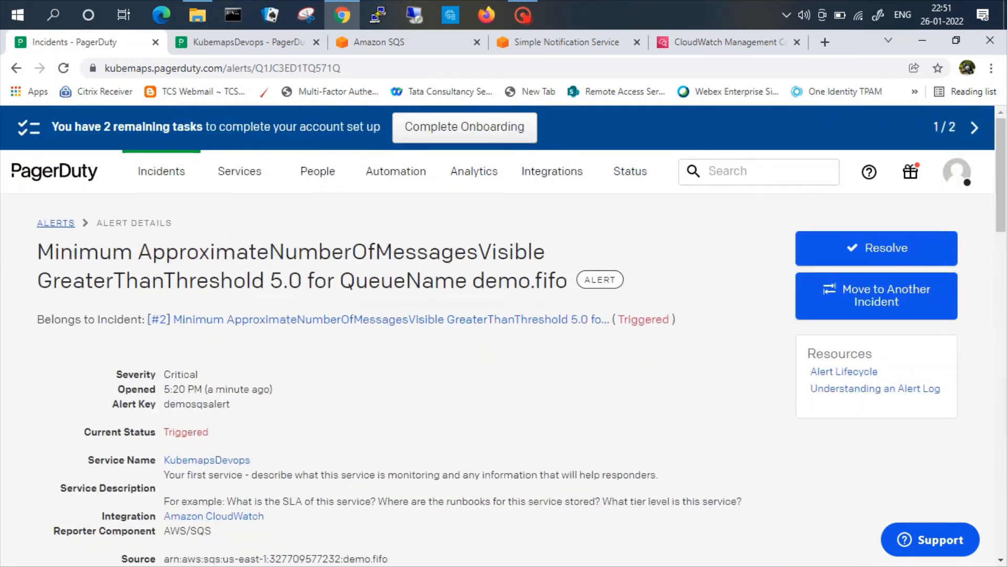
# Return to the alerts list and expand the demo.fifo alert's details inline to examine its custom details.
pyautogui.moveTo(149, 181)
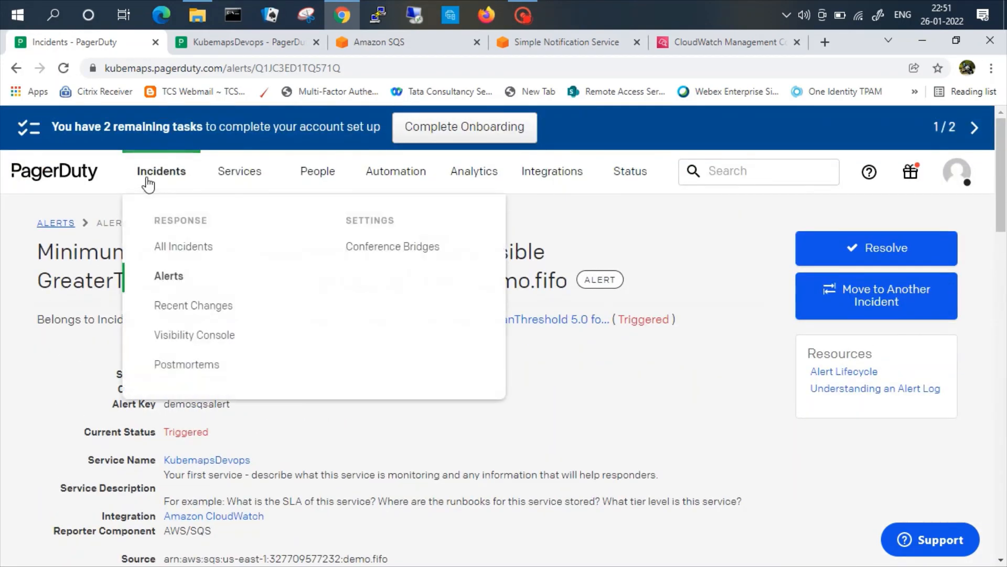
pyautogui.click(174, 278)
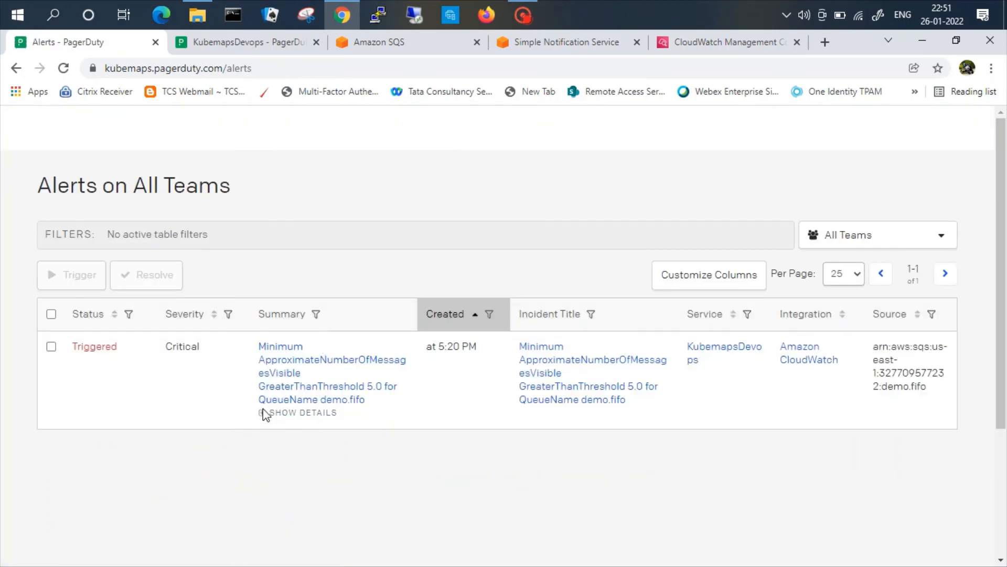
pyautogui.click(264, 413)
pyautogui.scroll(-3, 396, 343)
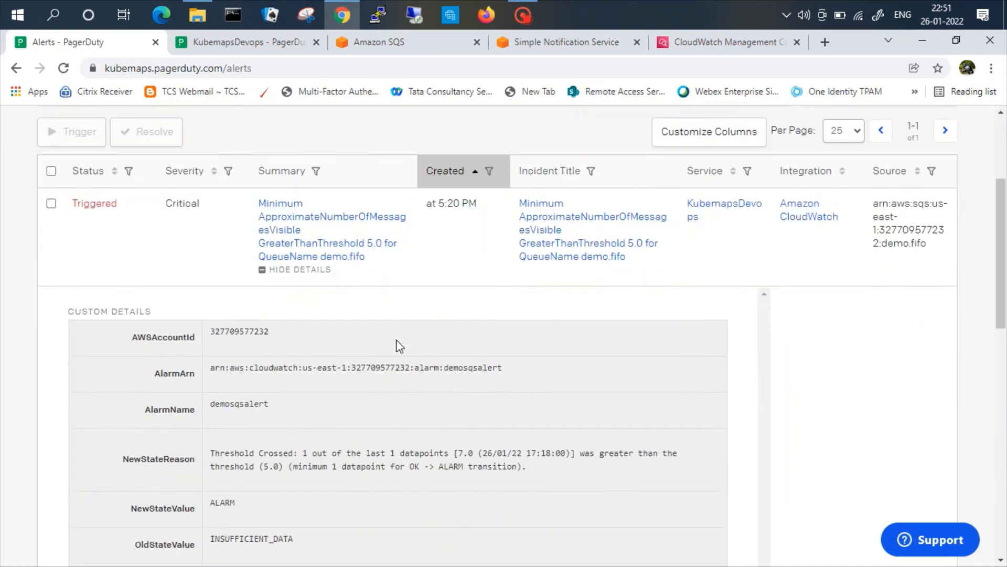
pyautogui.scroll(-3, 397, 342)
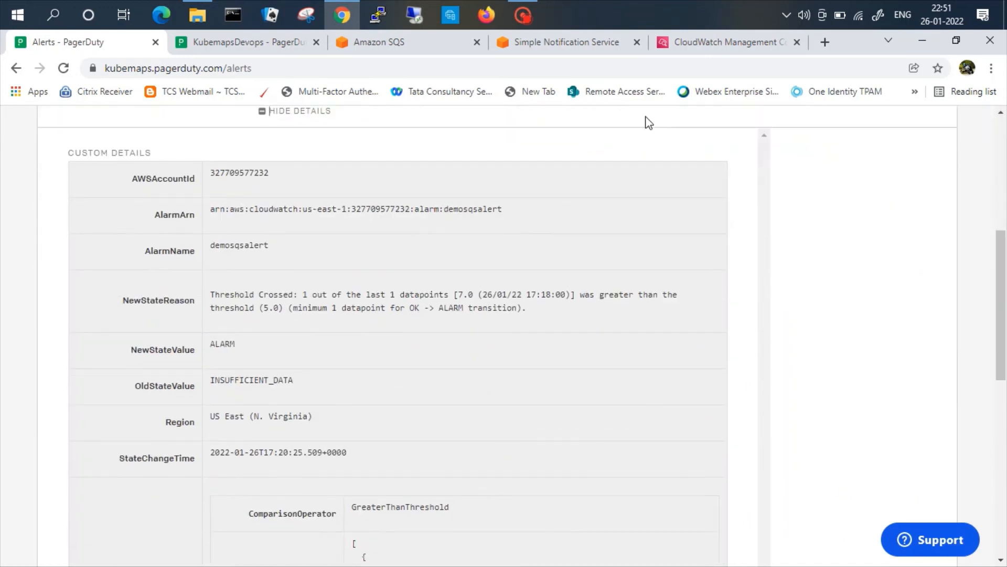